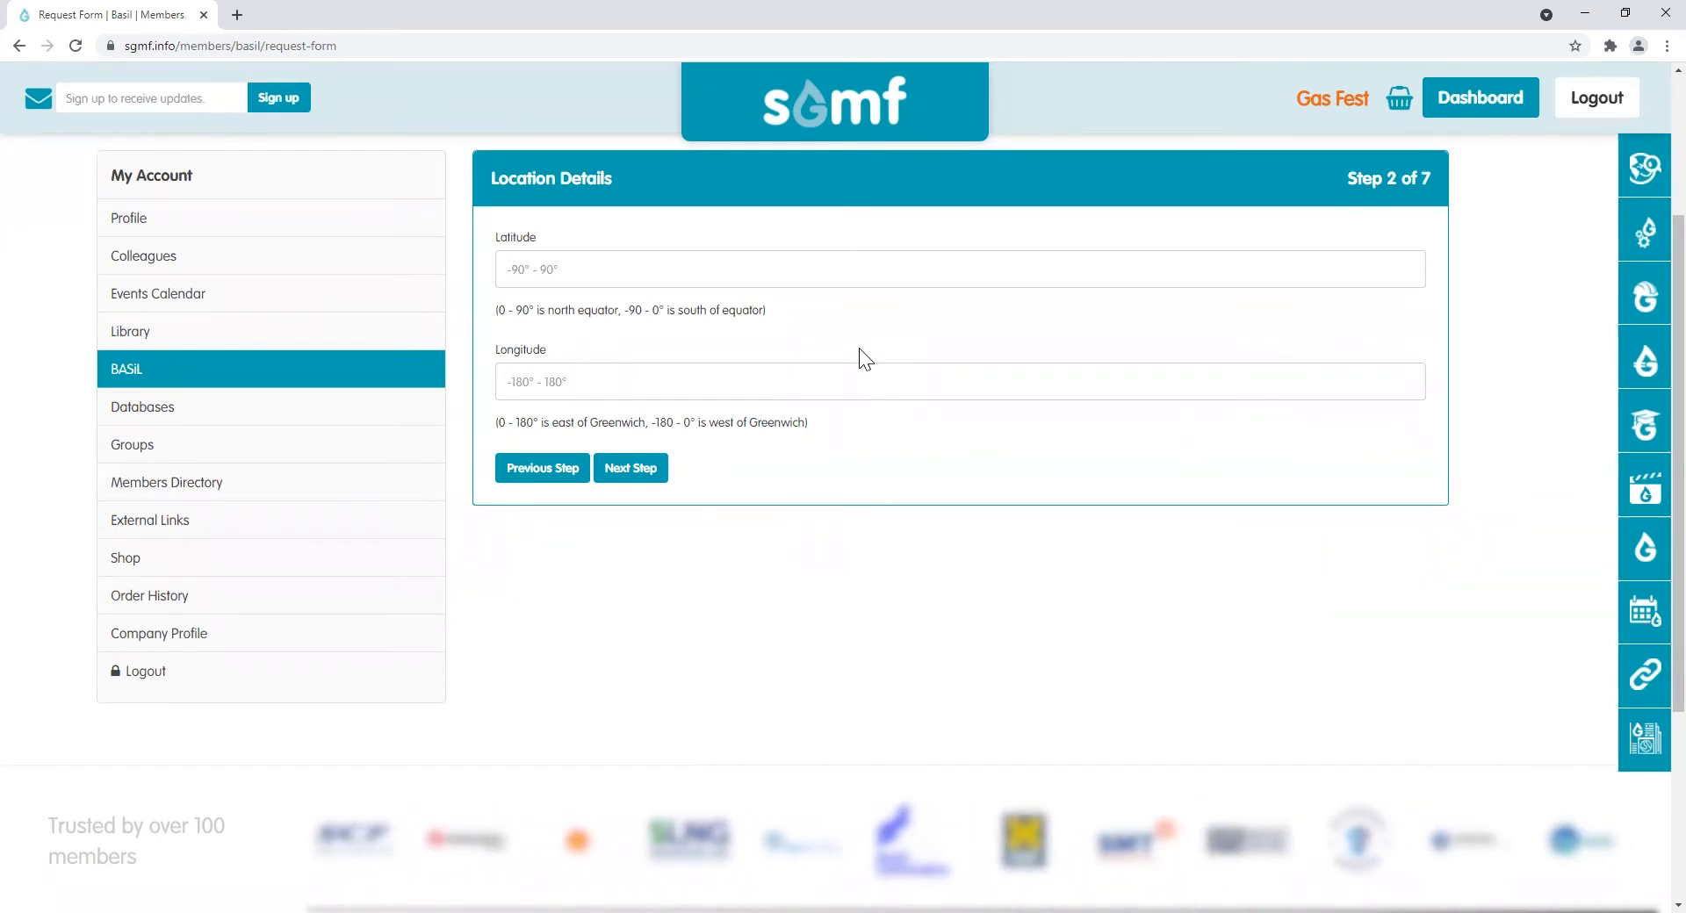
Step: Skip the location coordinates and, in the LNG supply specification, set the supply storage pressure to 3 barg and Is Storage Temperature Known to No
left_click(638, 469)
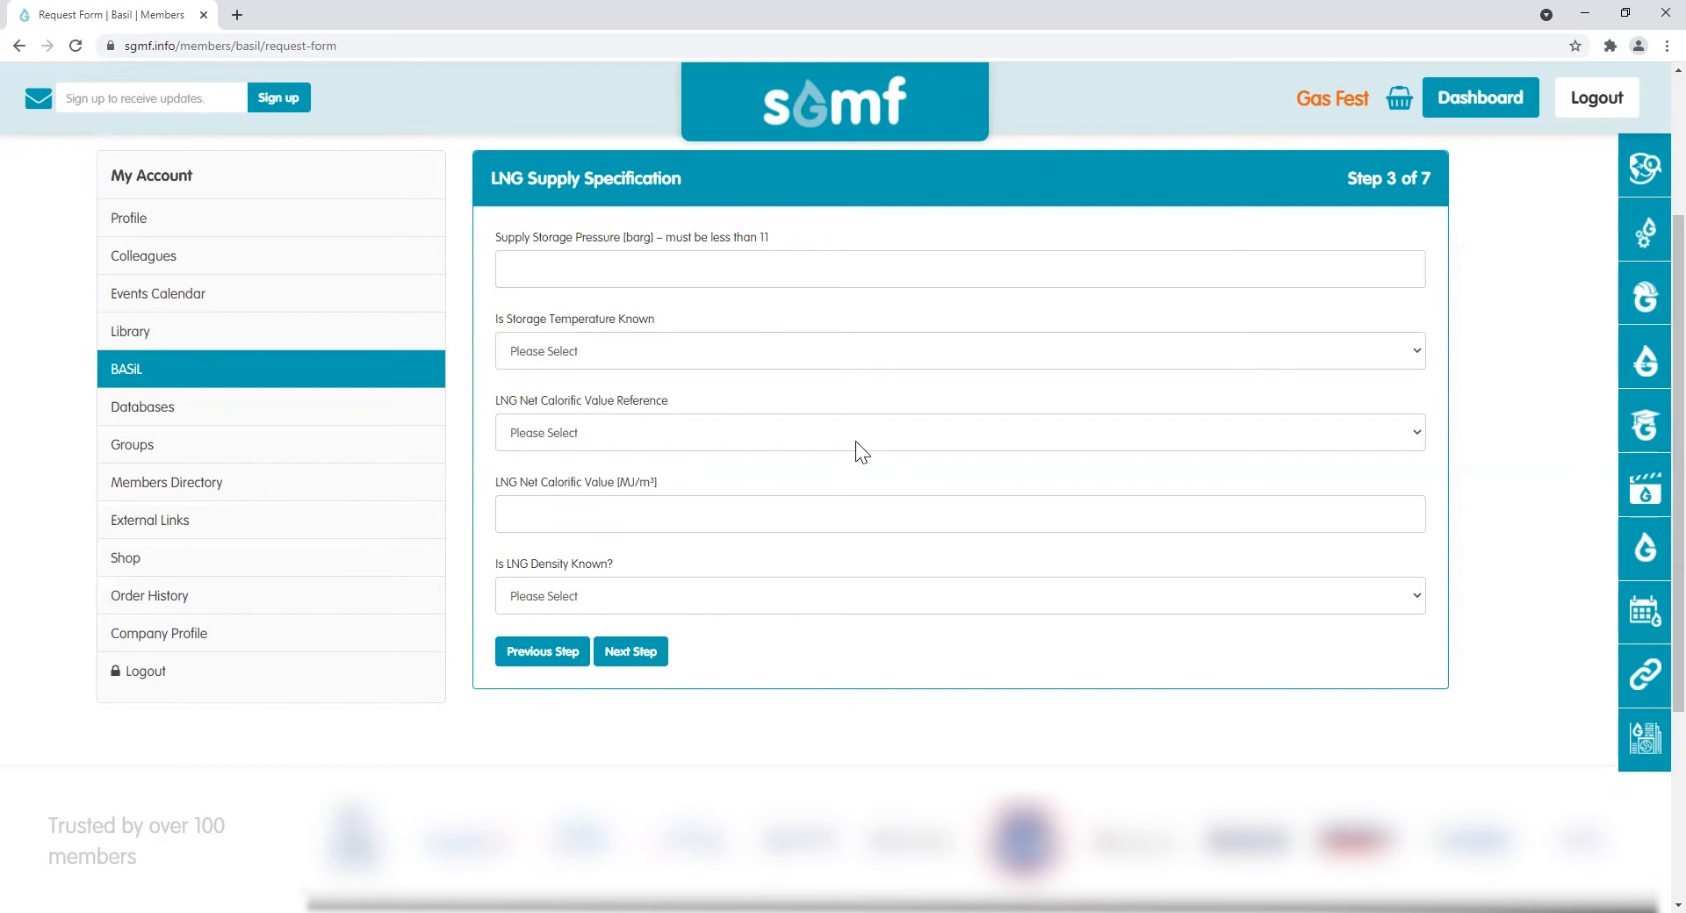
left_click(540, 269)
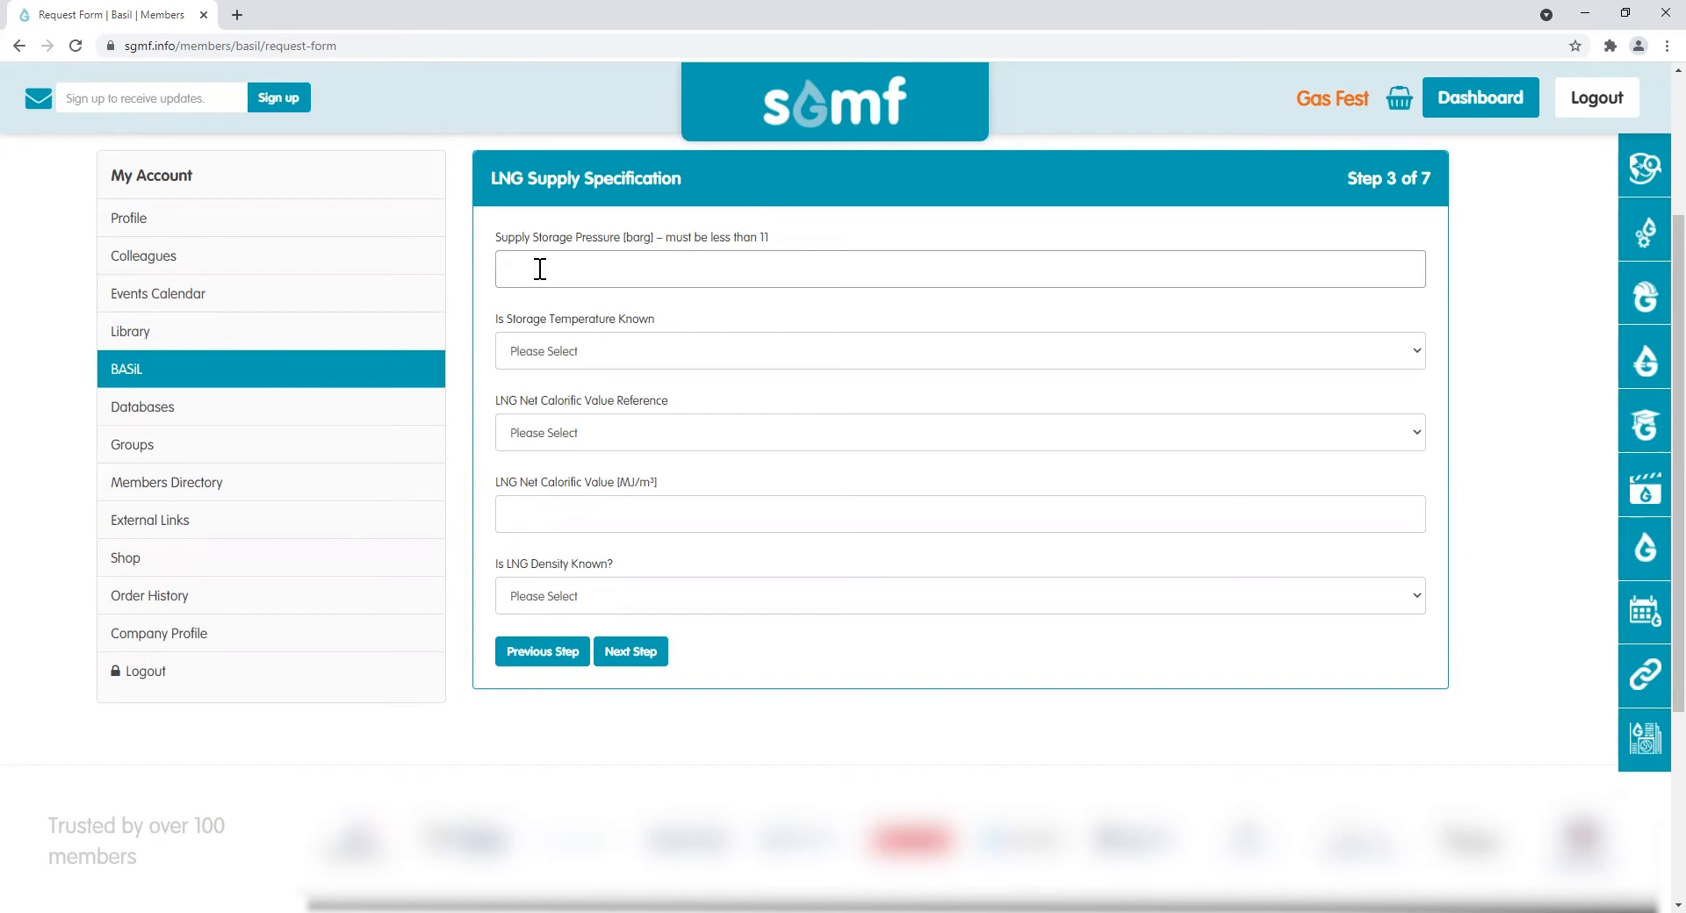
type("3")
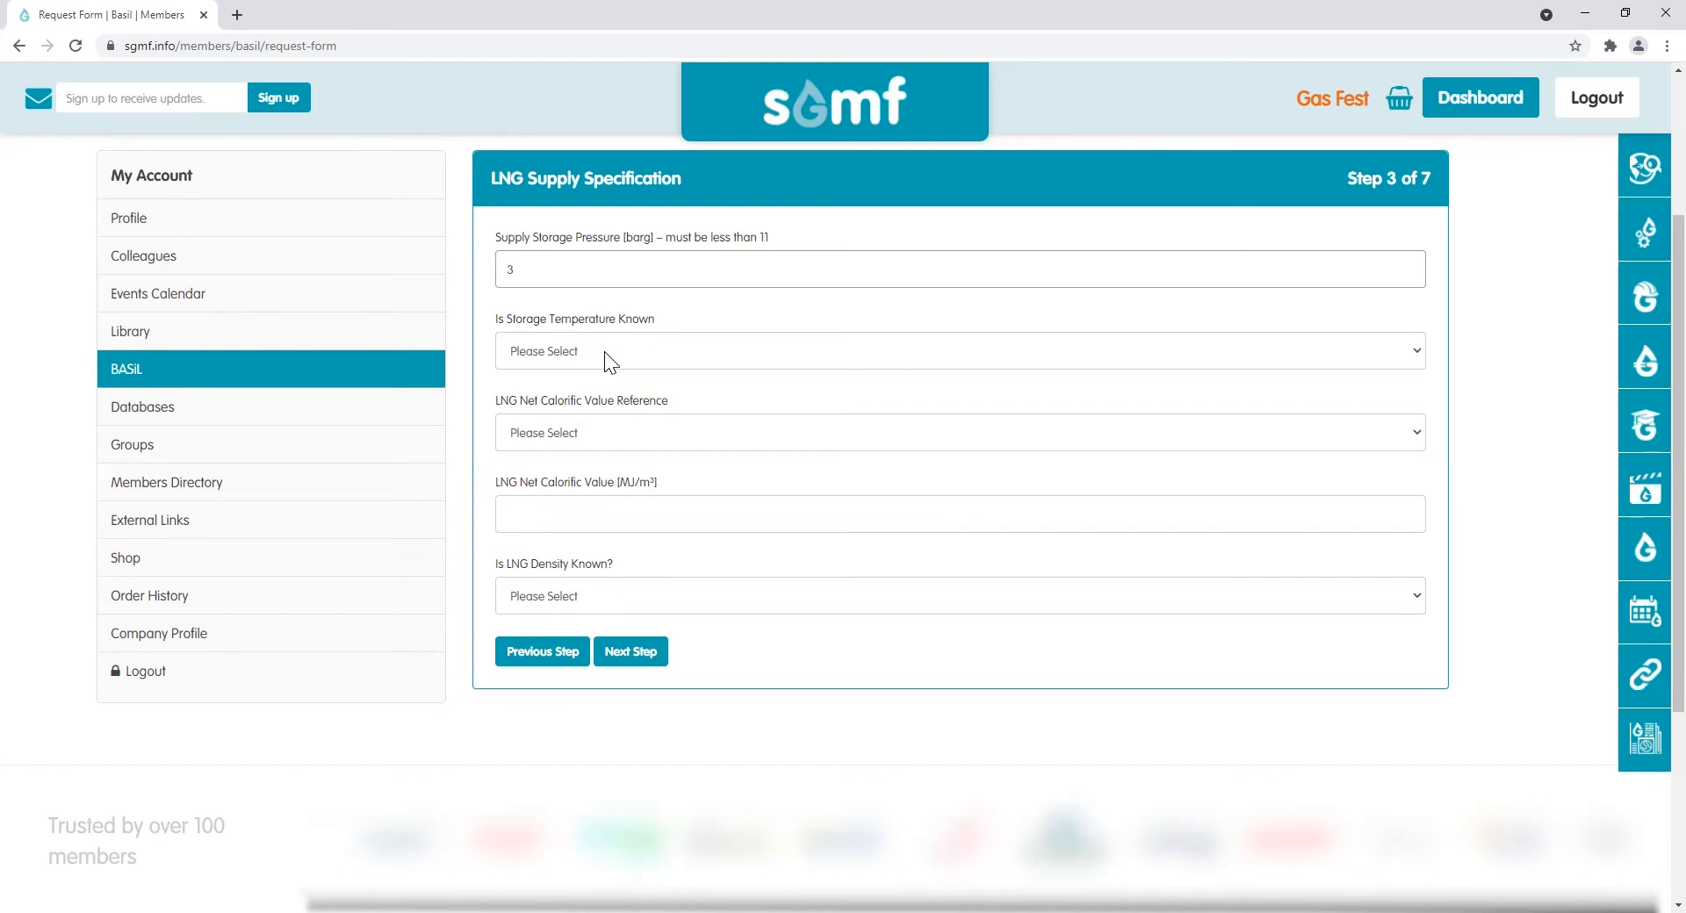
left_click(1419, 353)
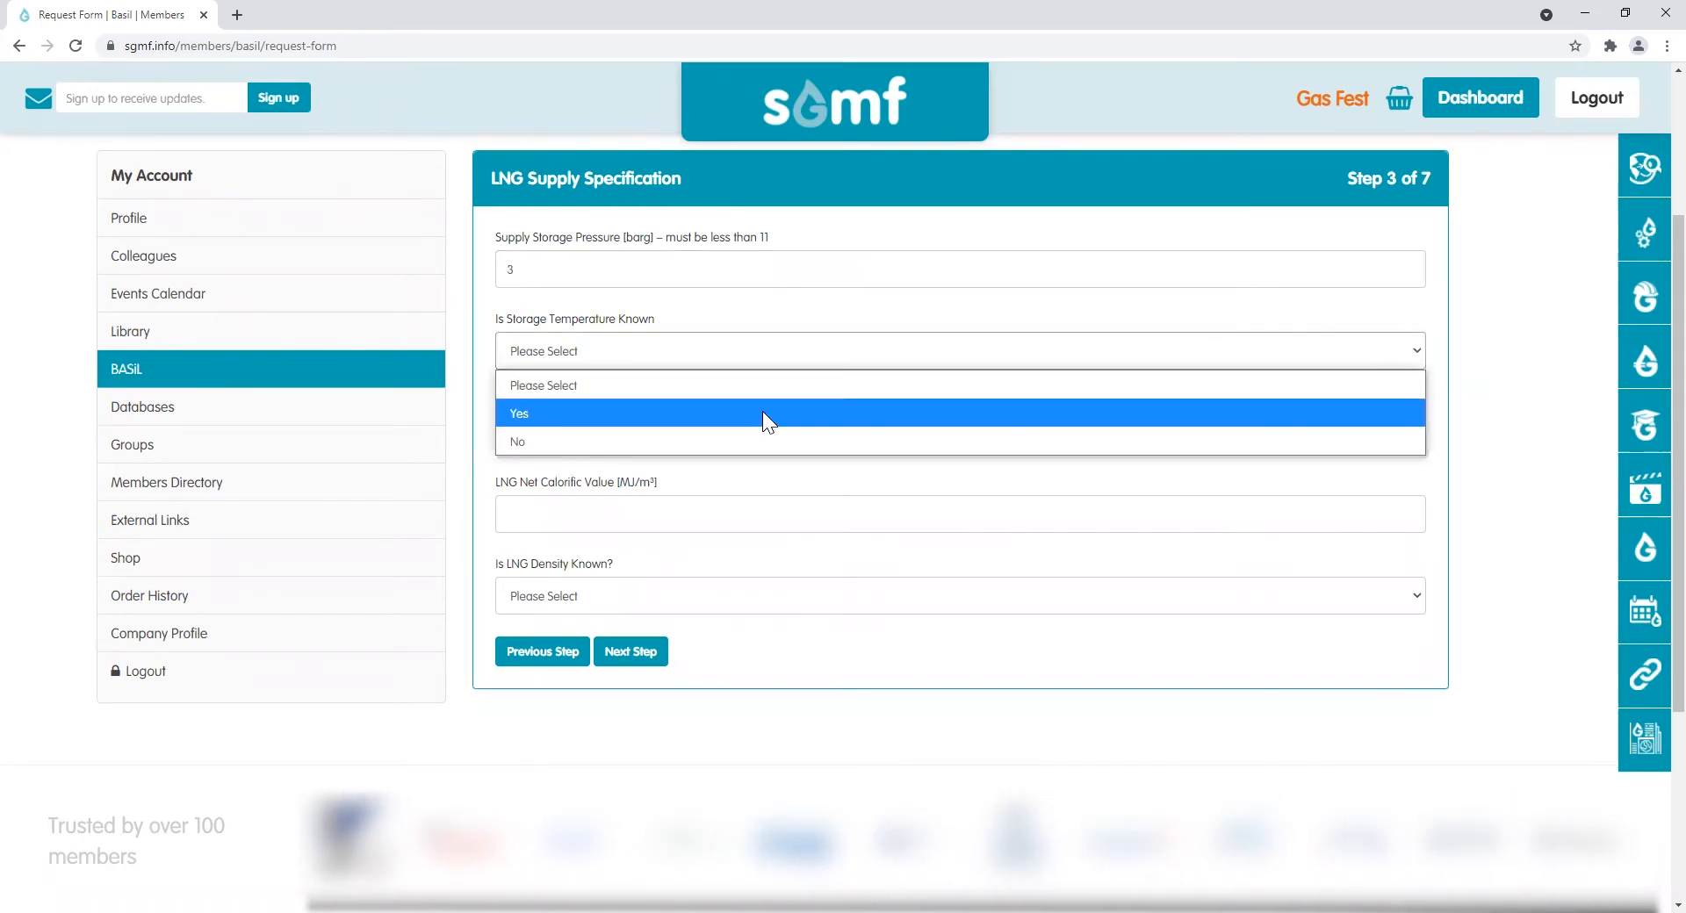
left_click(537, 444)
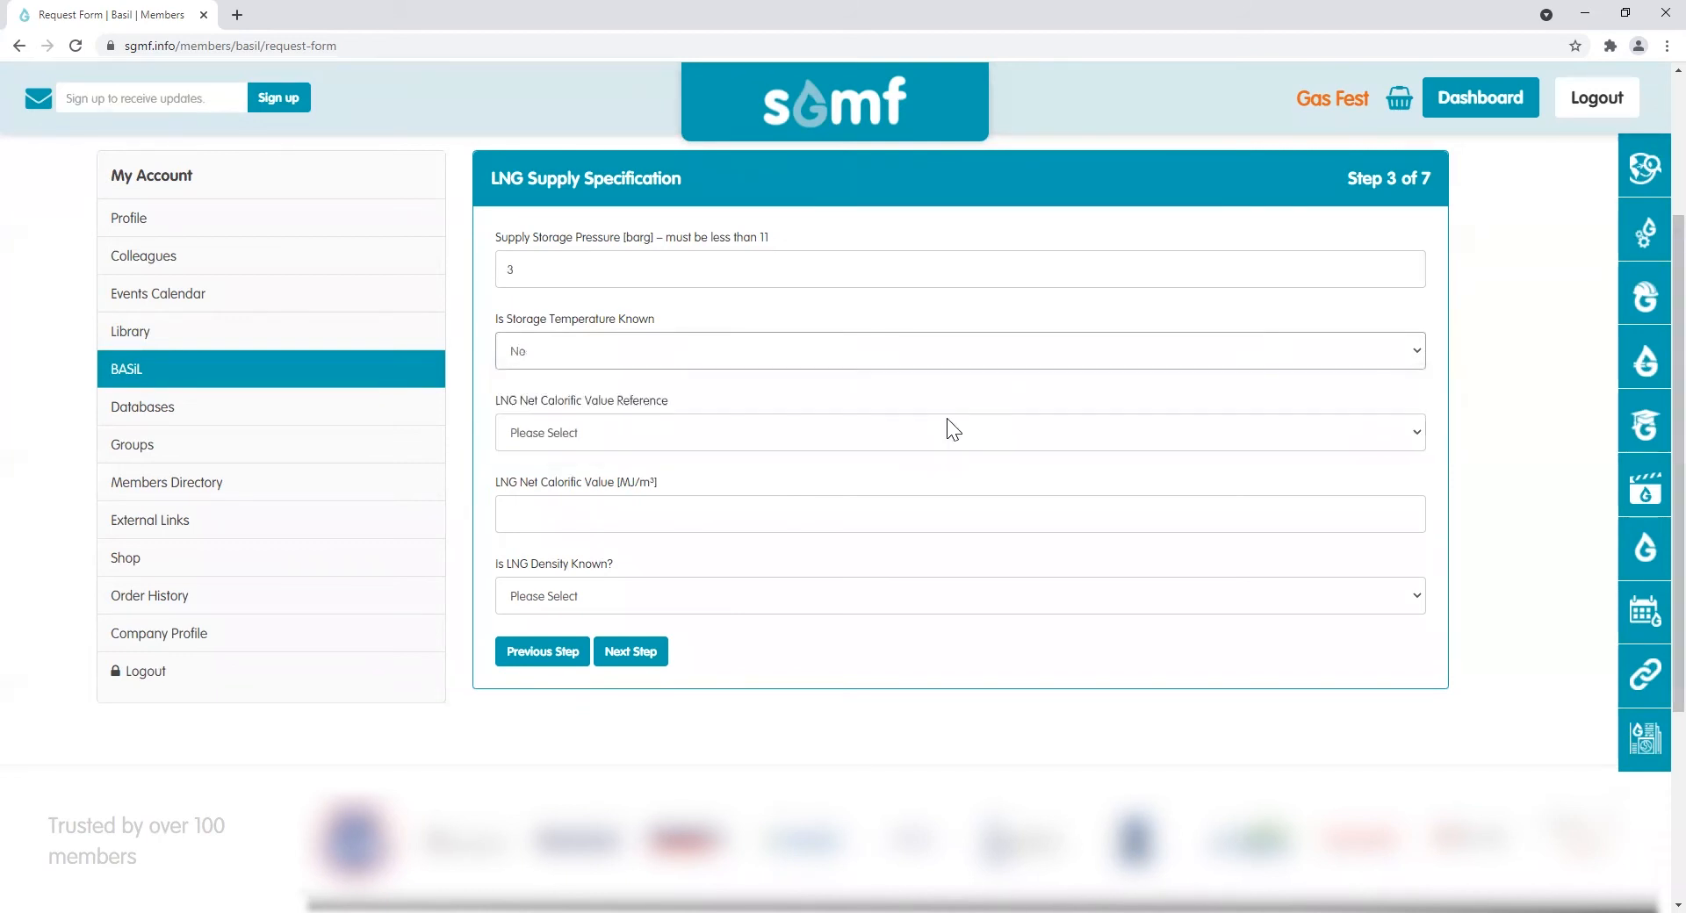
Step: Switch Is Storage Temperature Known to Yes to check the extra temperature field, and return it to No
left_click(1413, 353)
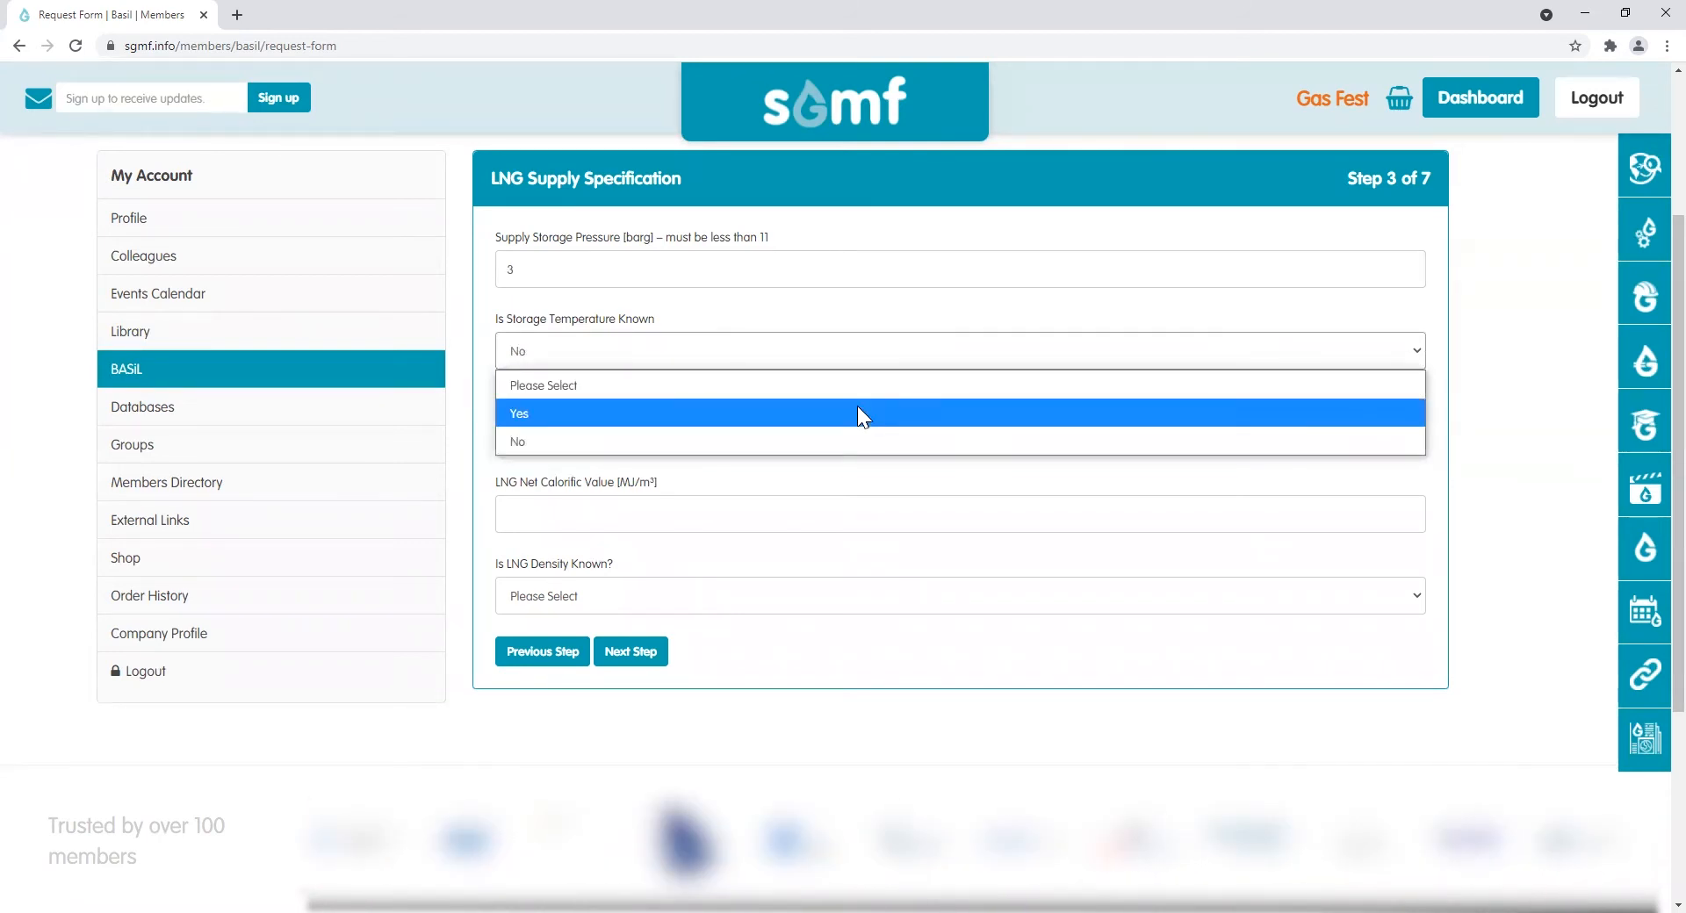
left_click(857, 412)
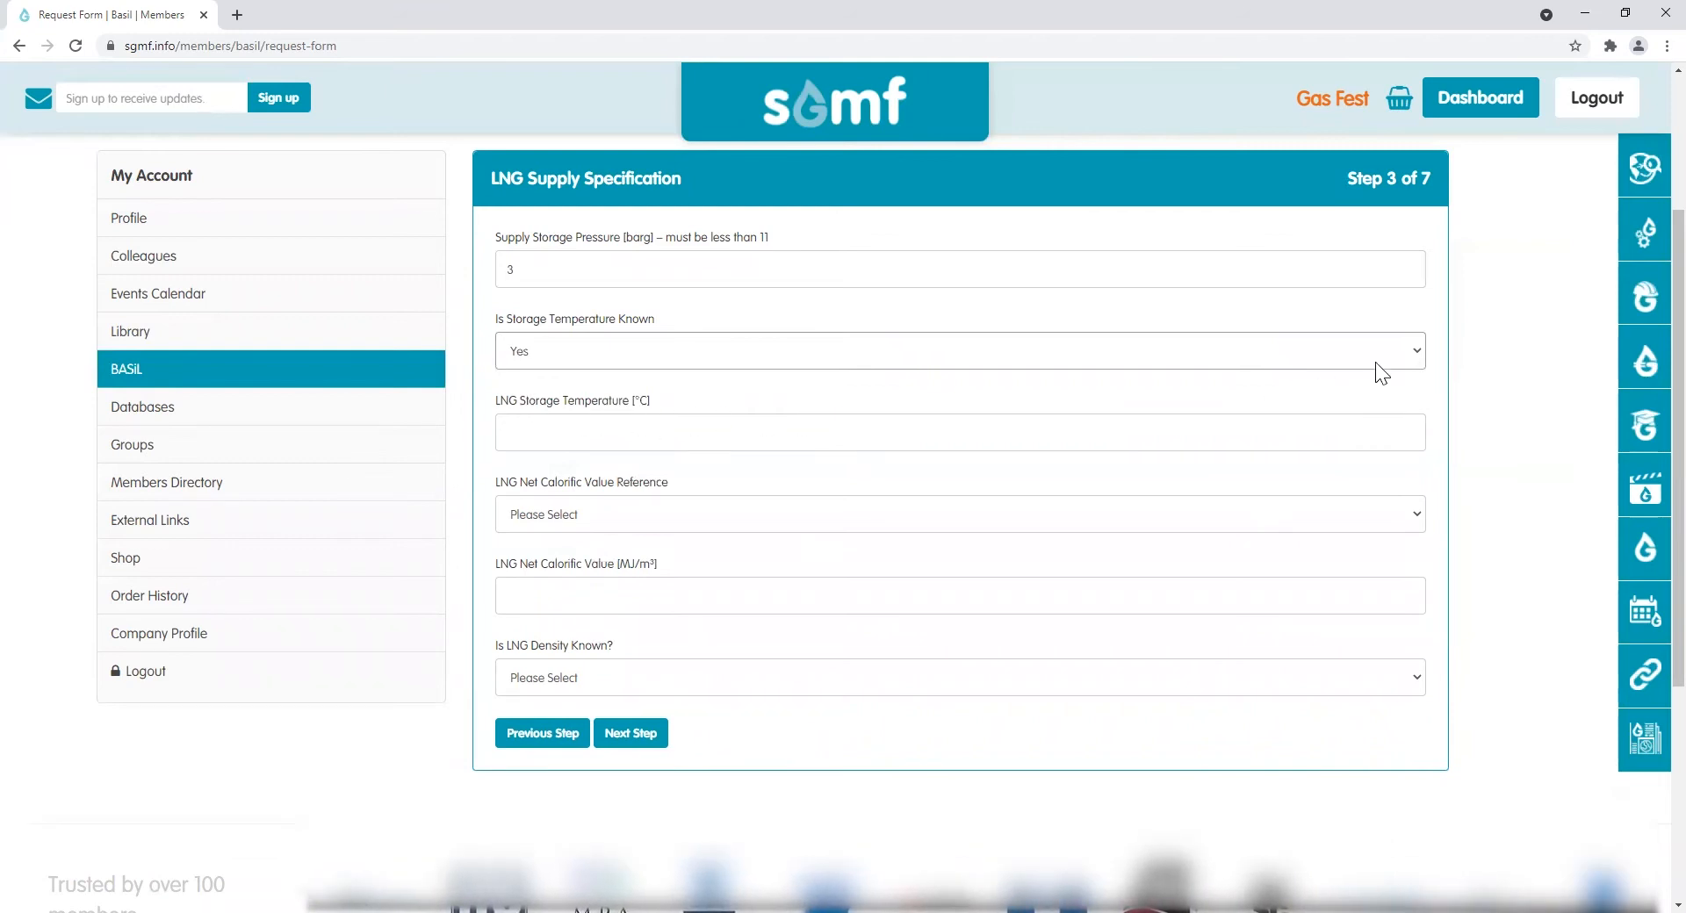
left_click(1417, 351)
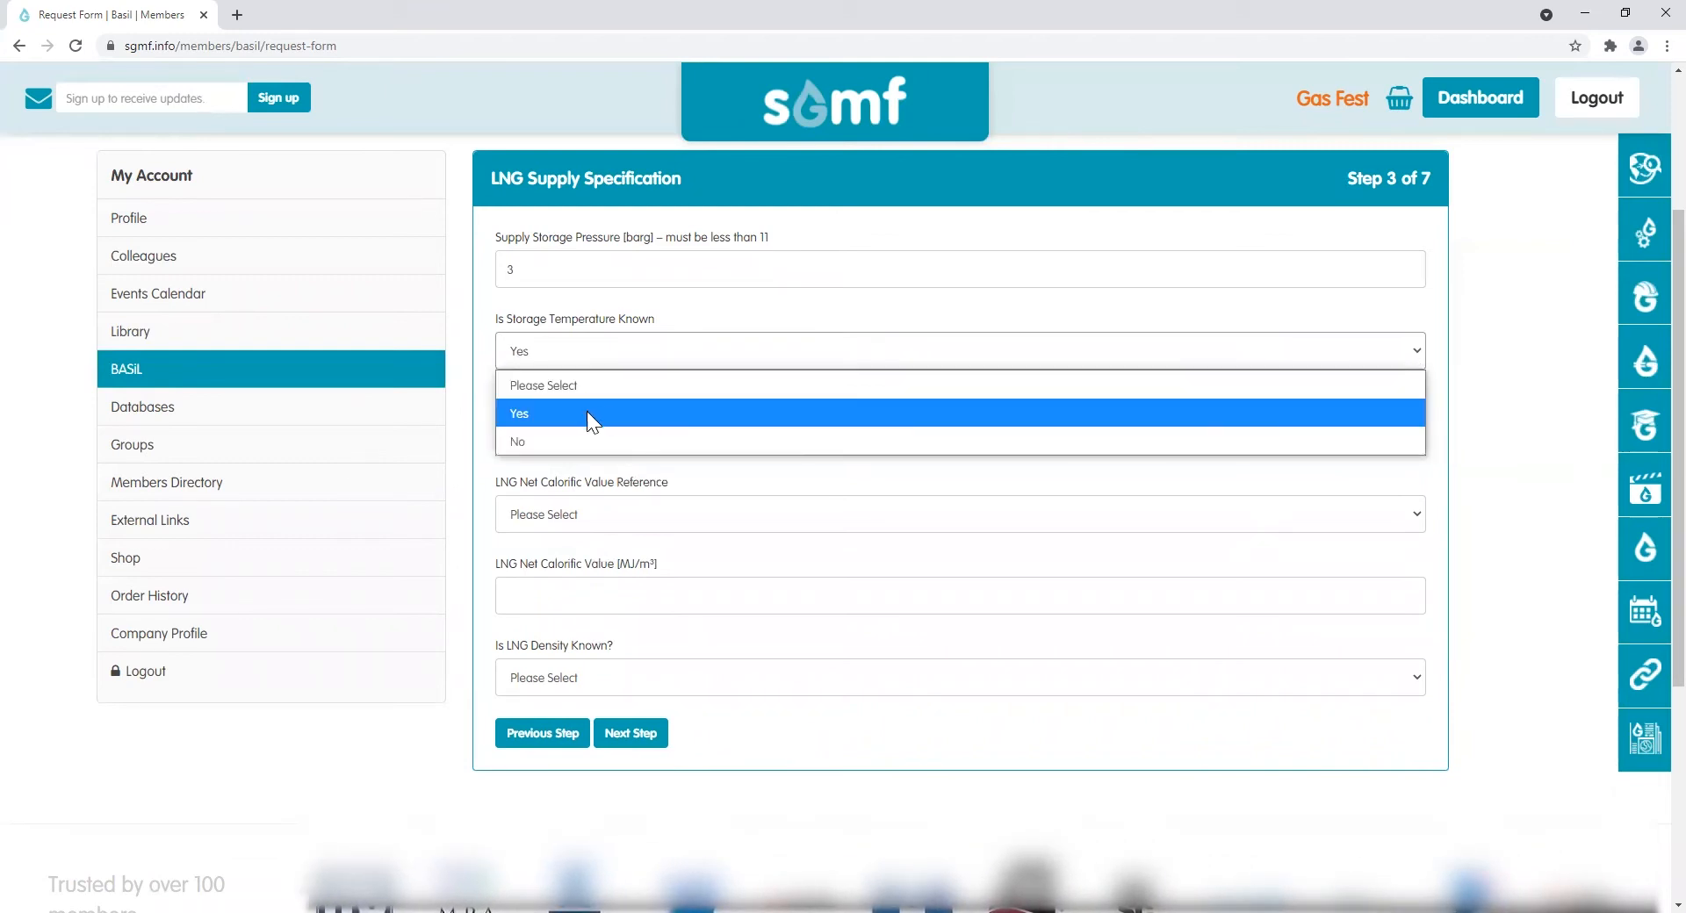
left_click(539, 441)
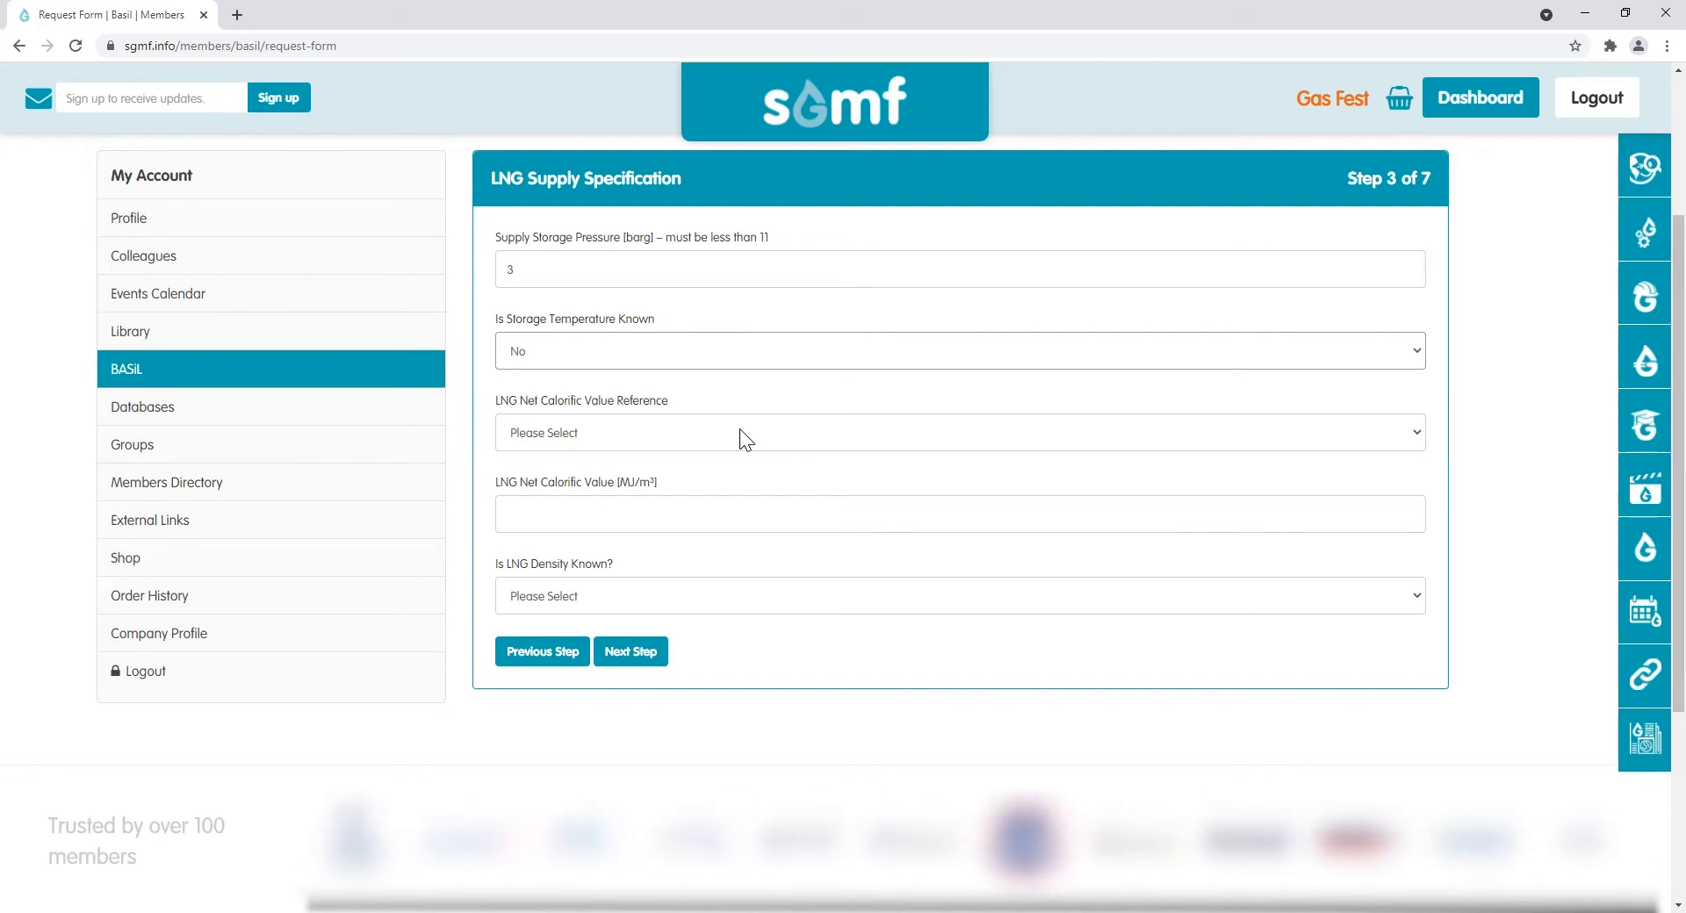
Step: Set the LNG net calorific value reference to the 15/15°C group including the UK, with a net calorific value of 36 MJ/m³
left_click(1416, 437)
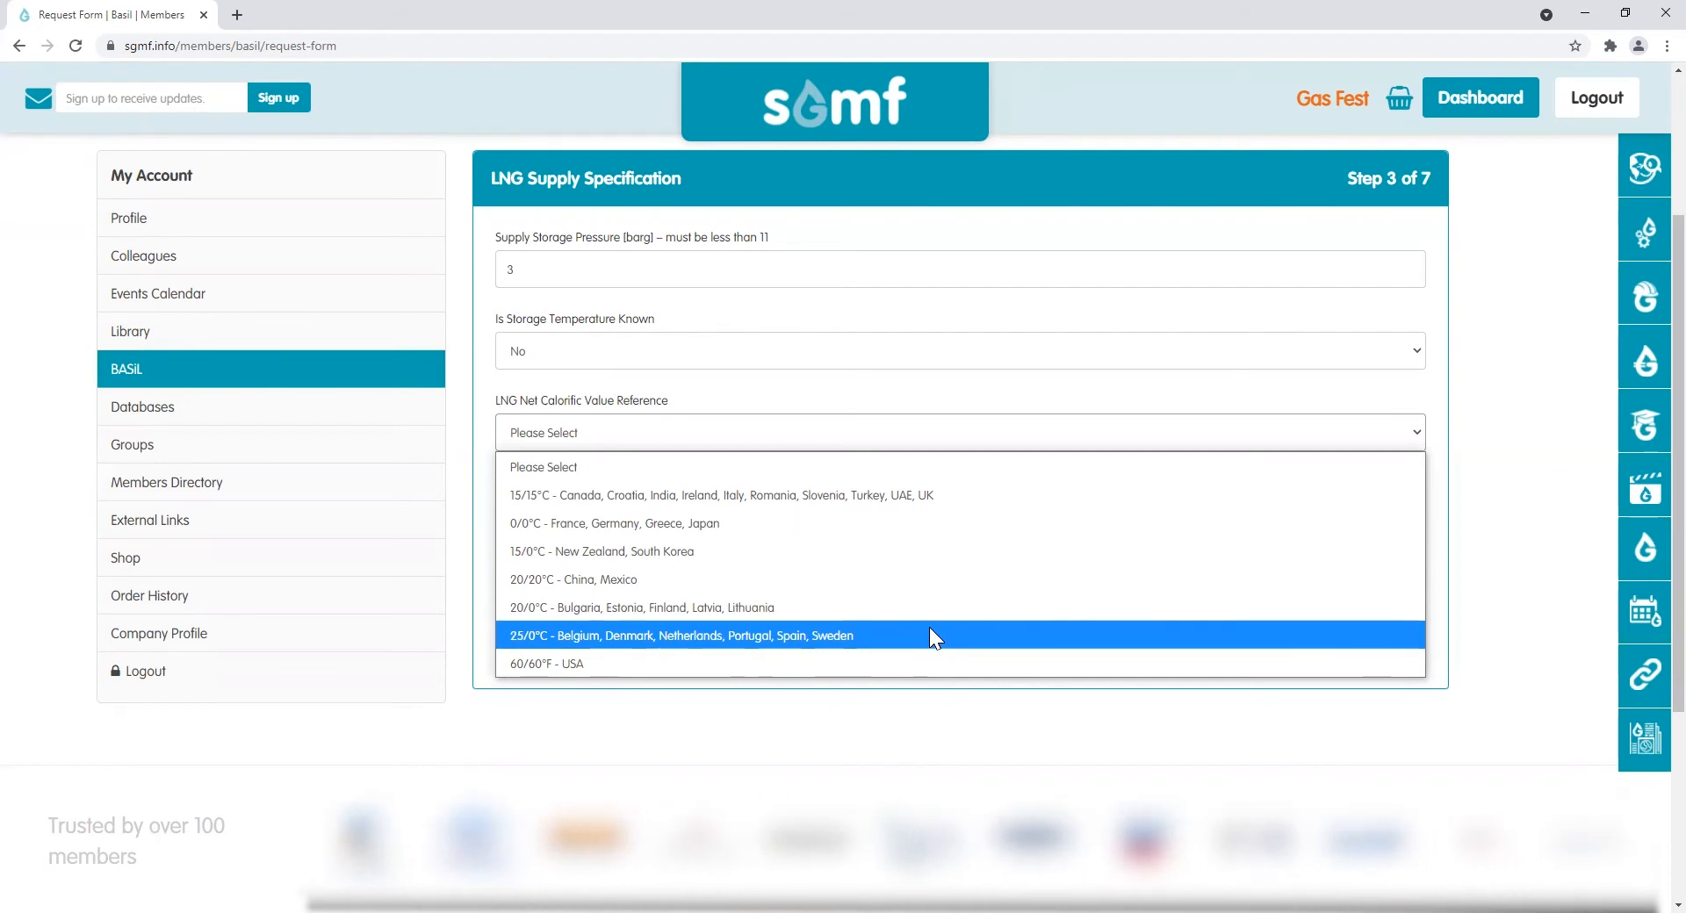
left_click(899, 495)
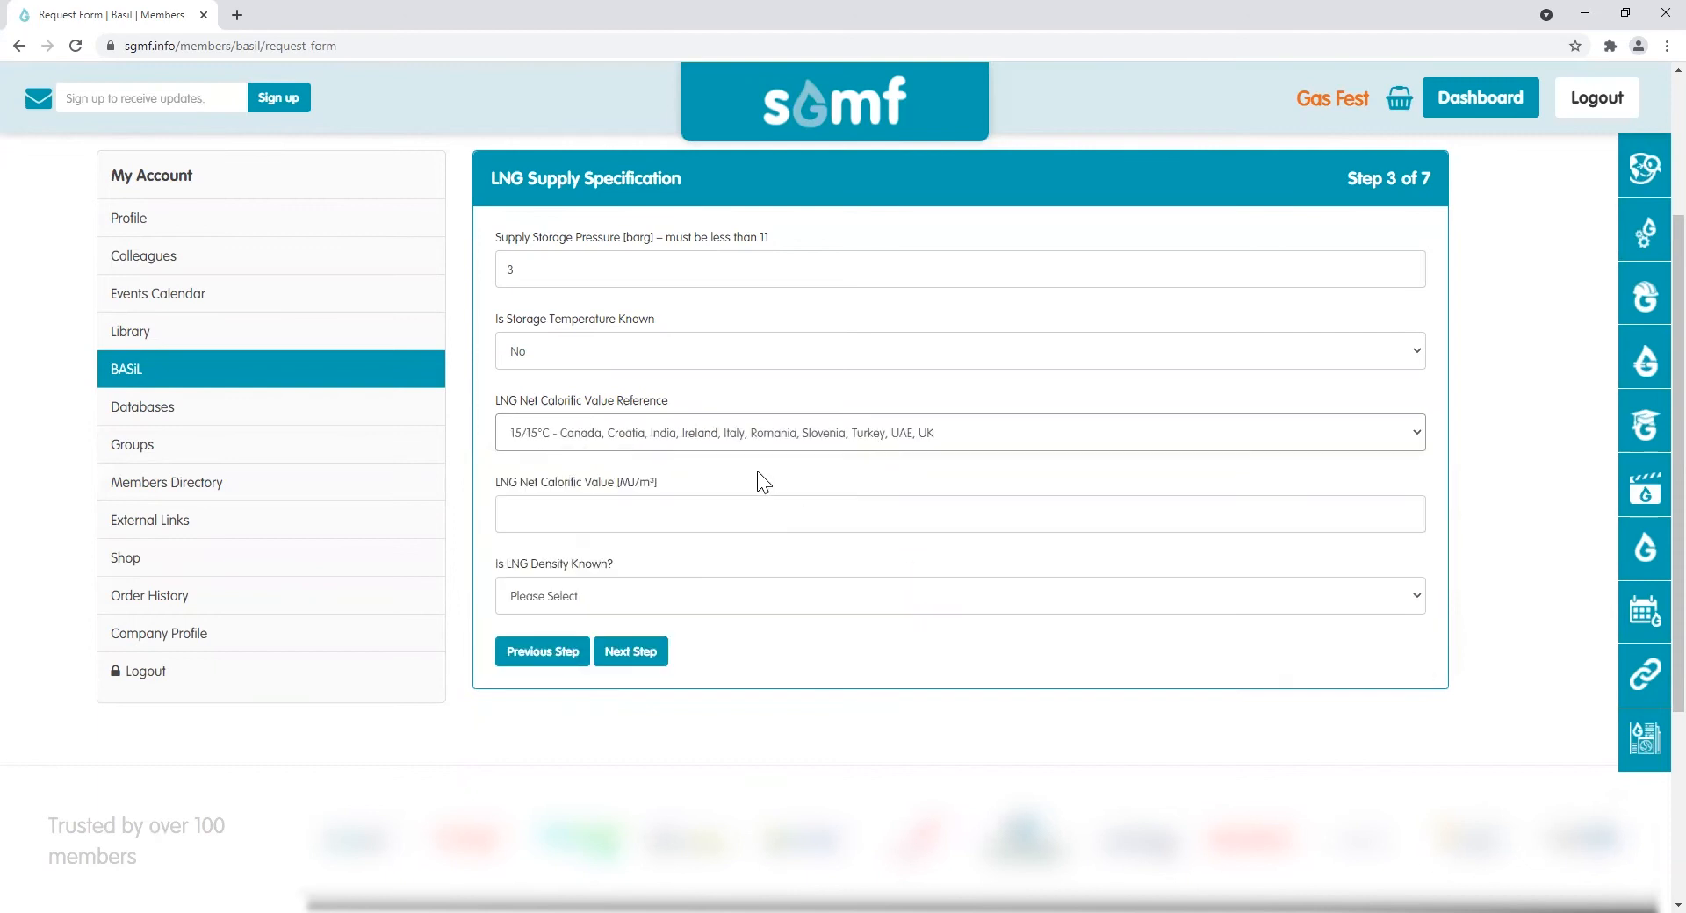
left_click(568, 515)
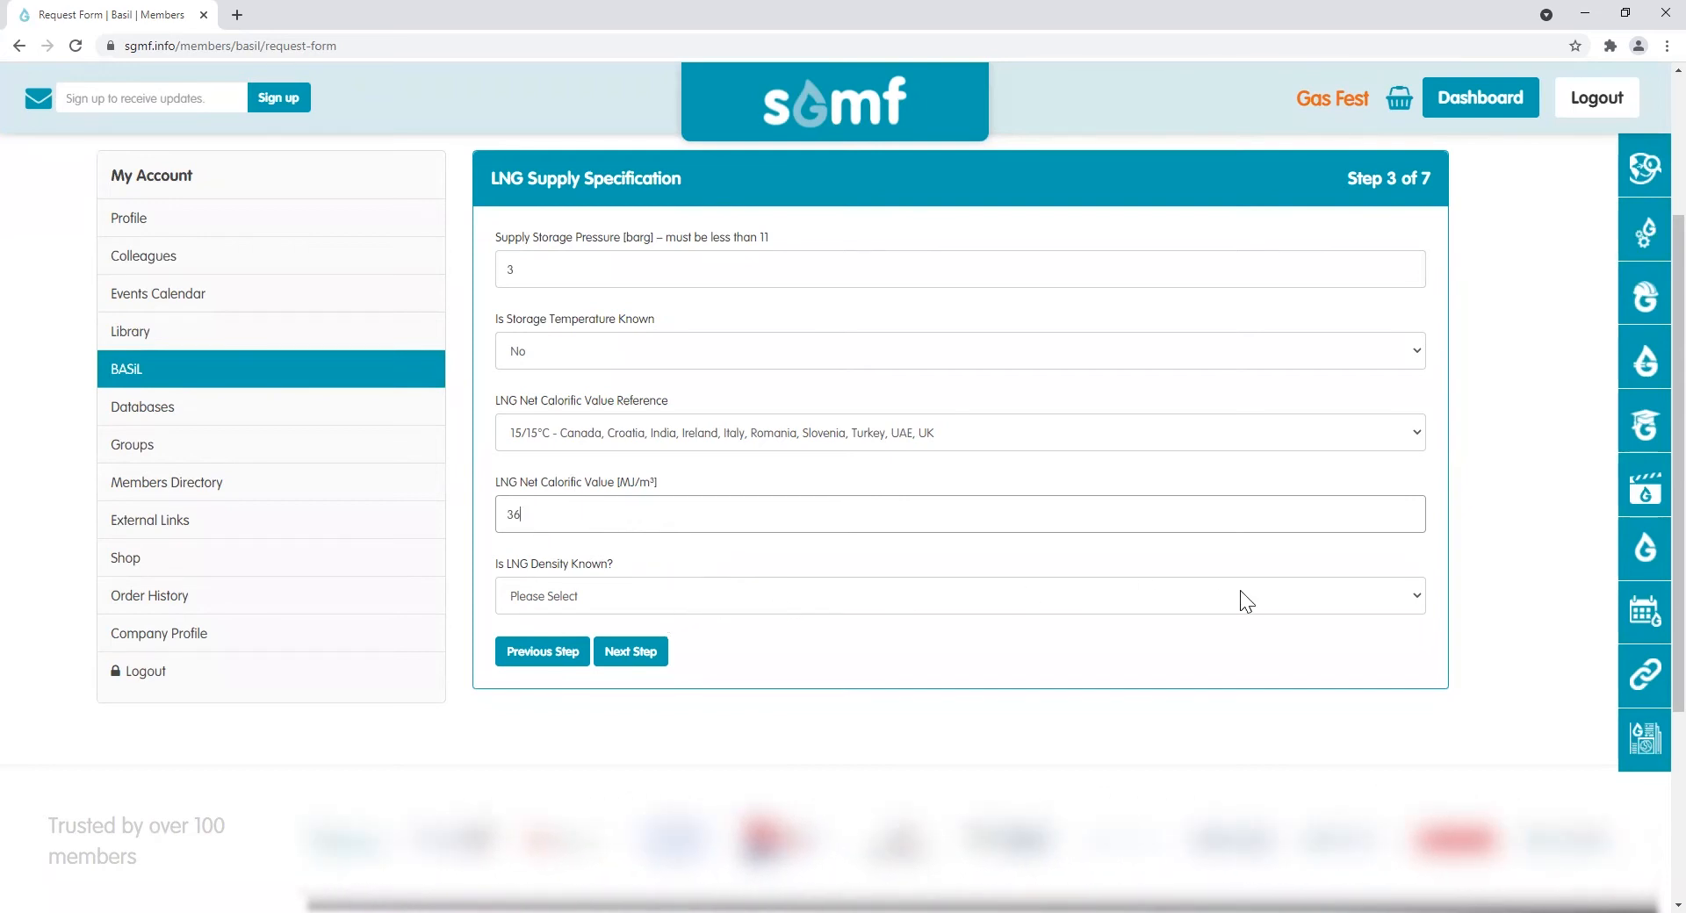
Step: Check the Yes option for LNG density known, settle on No, and continue to the bunkering overview
left_click(1415, 594)
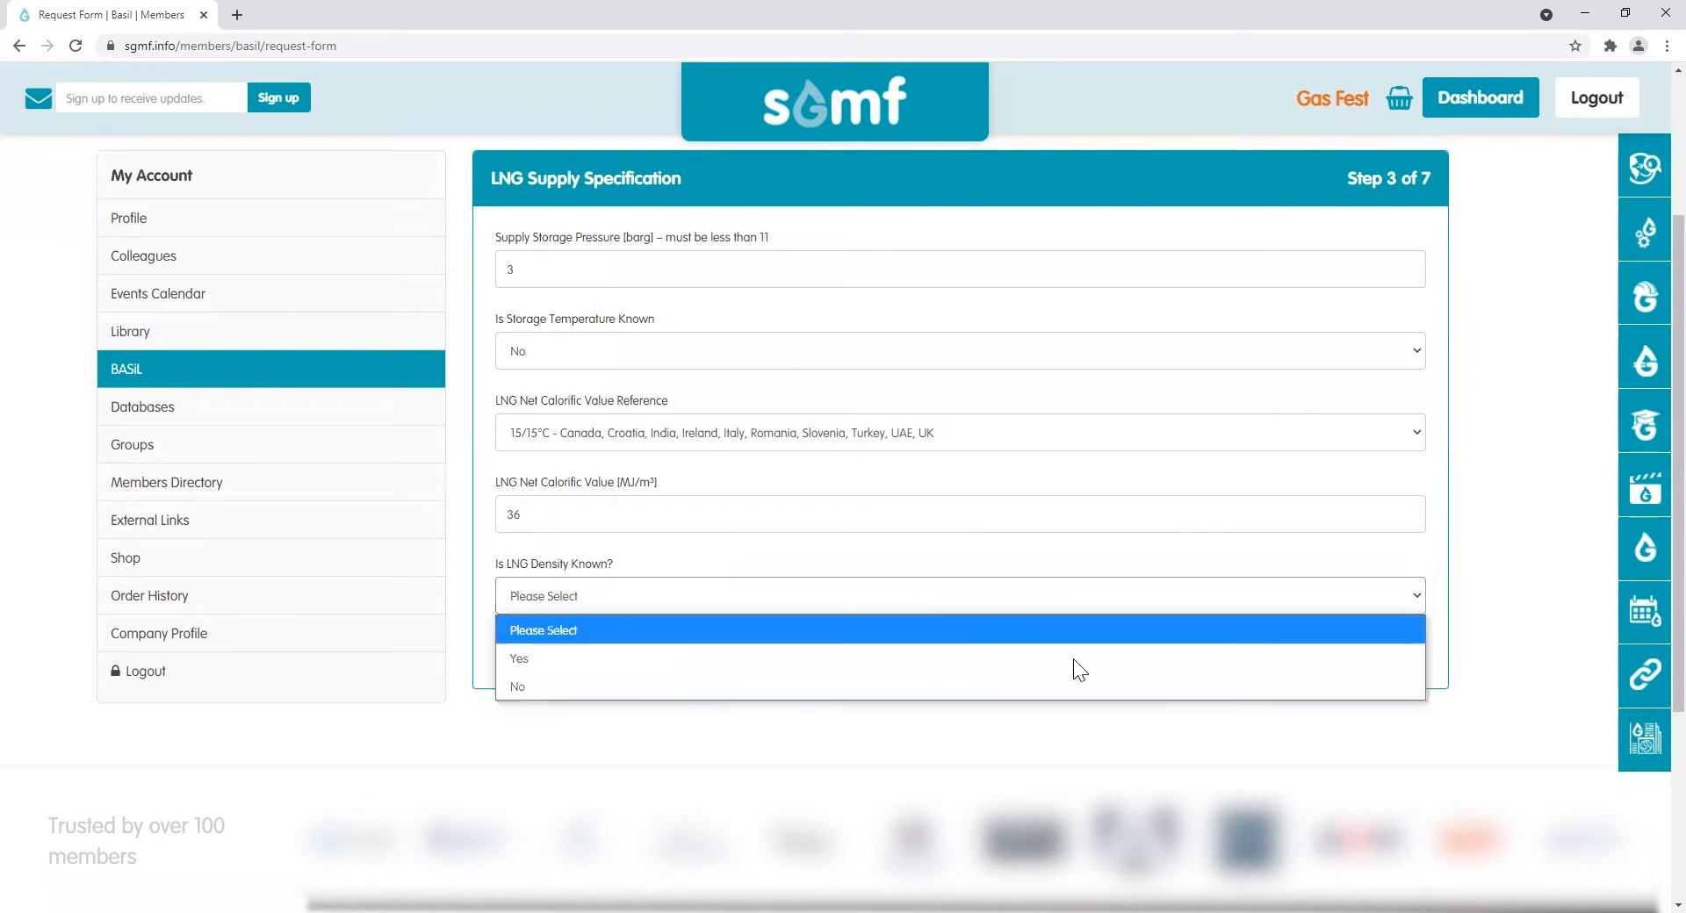
left_click(545, 660)
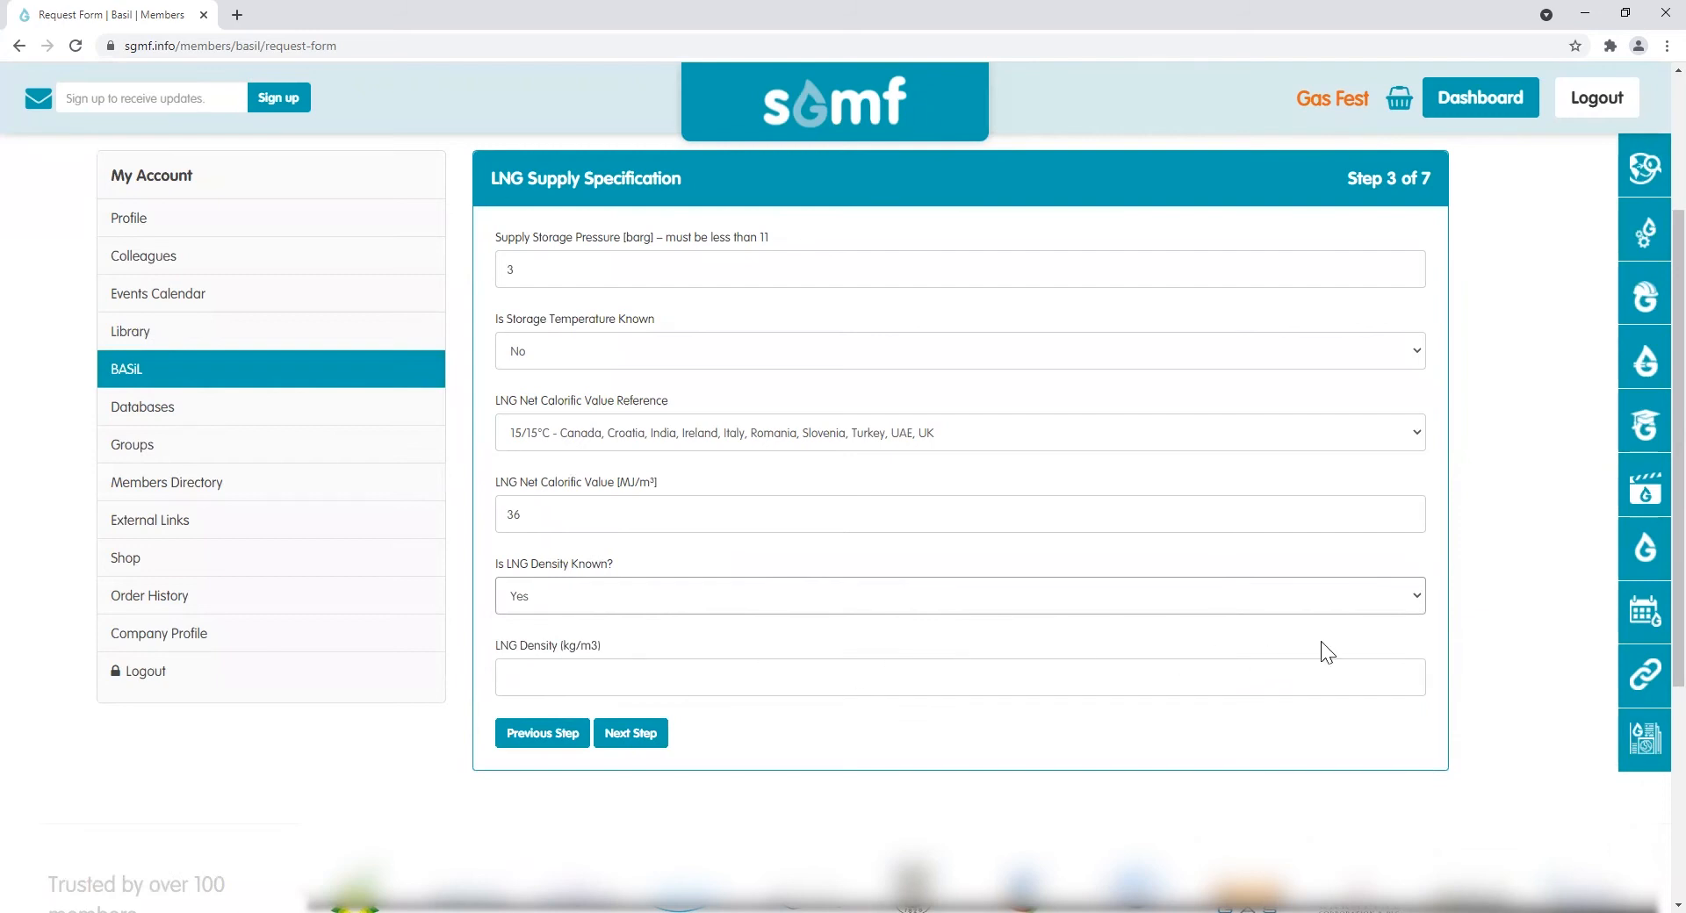
left_click(1157, 601)
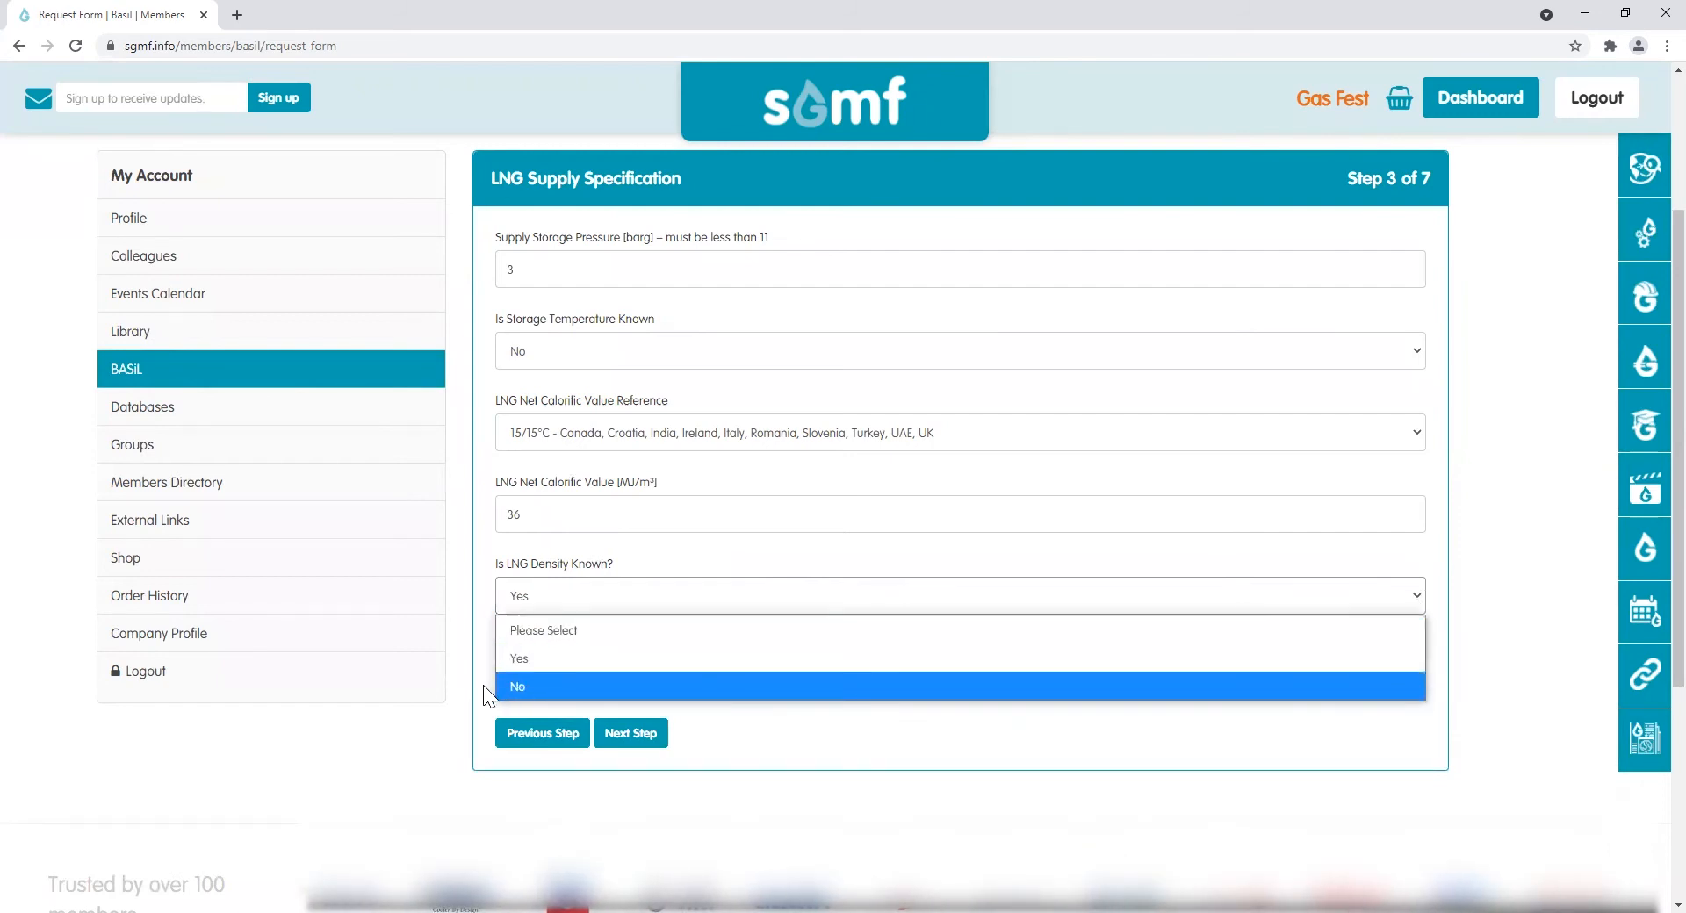
left_click(518, 685)
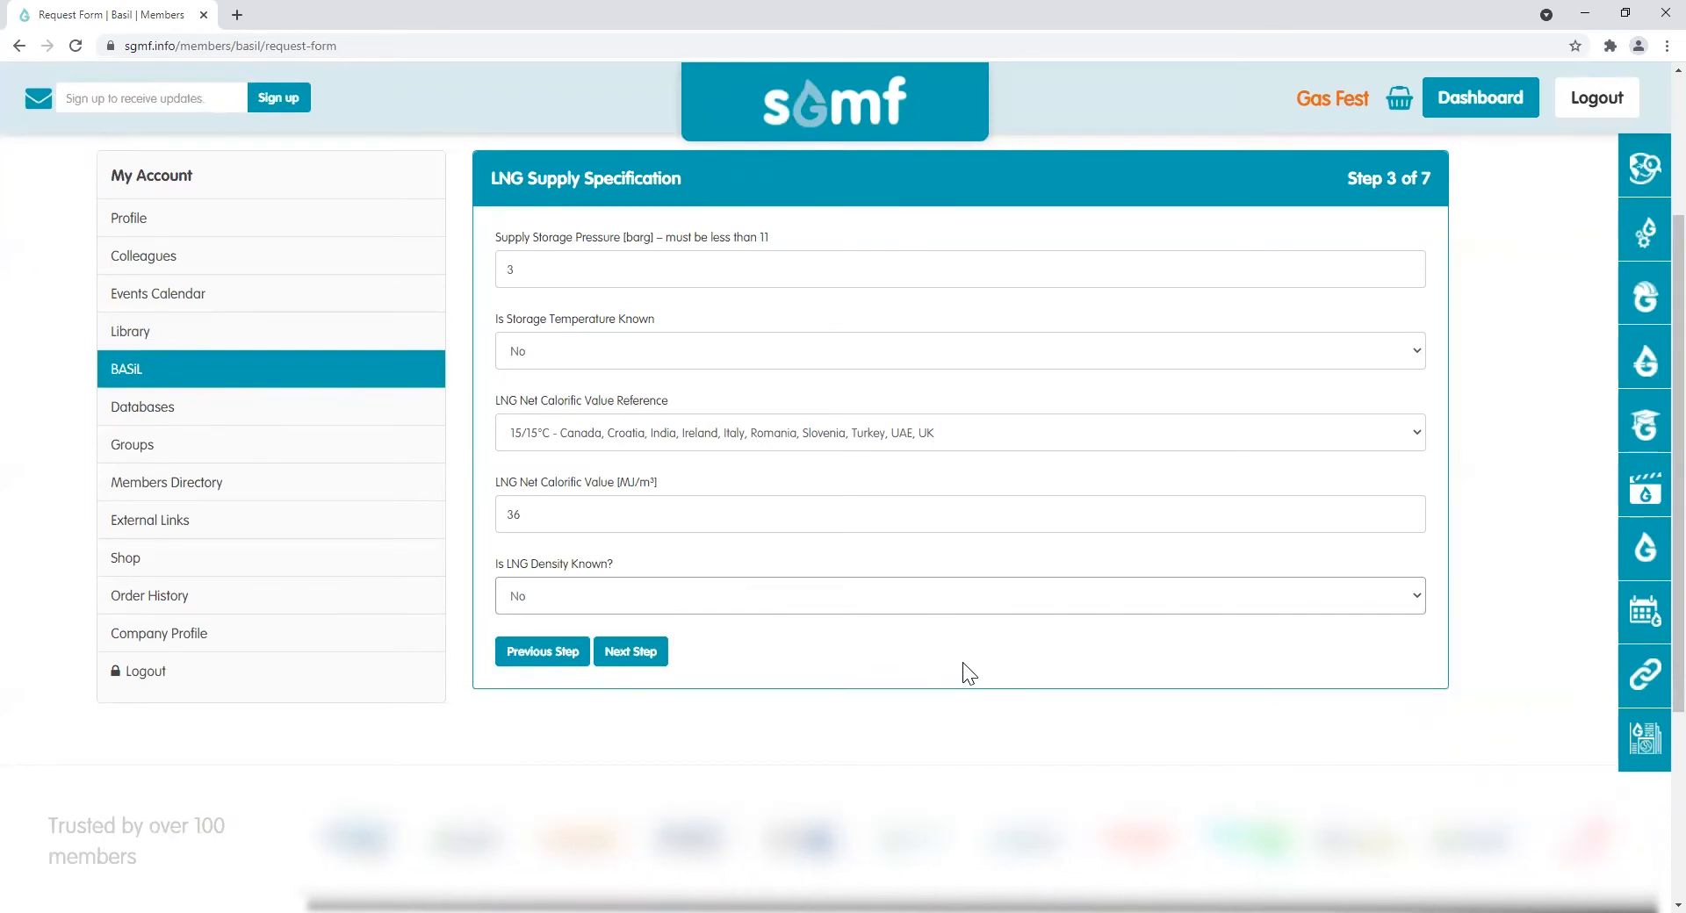
left_click(647, 651)
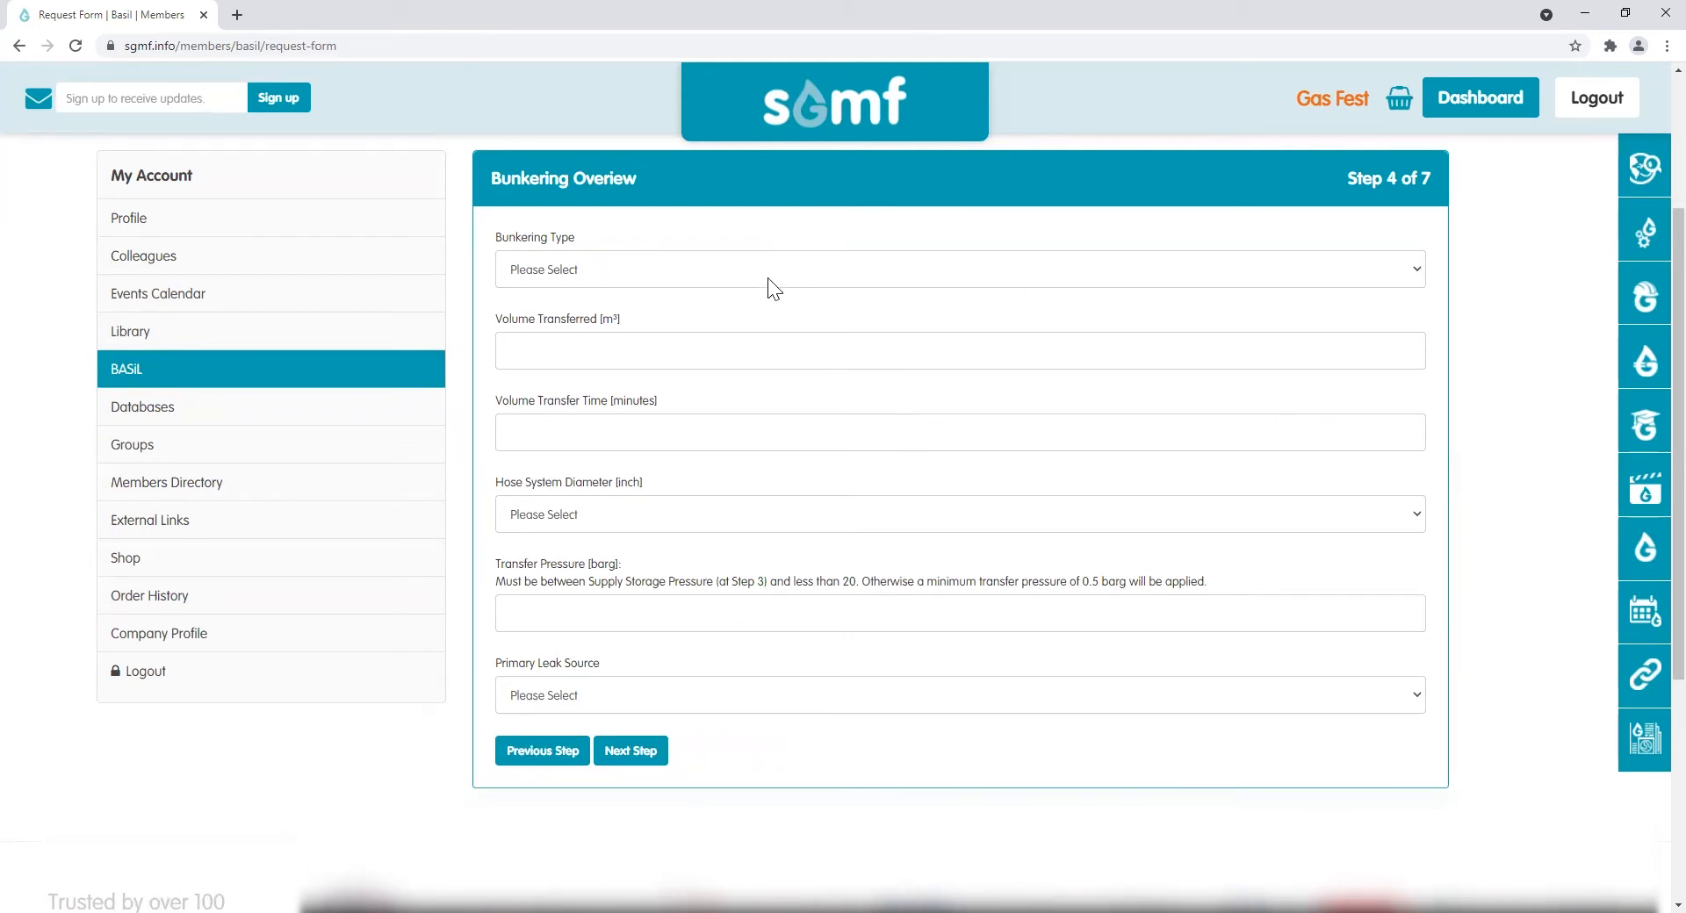
Step: Choose Bunker Vessel as the bunkering type and set the volume transferred to 2000 m³
left_click(1417, 267)
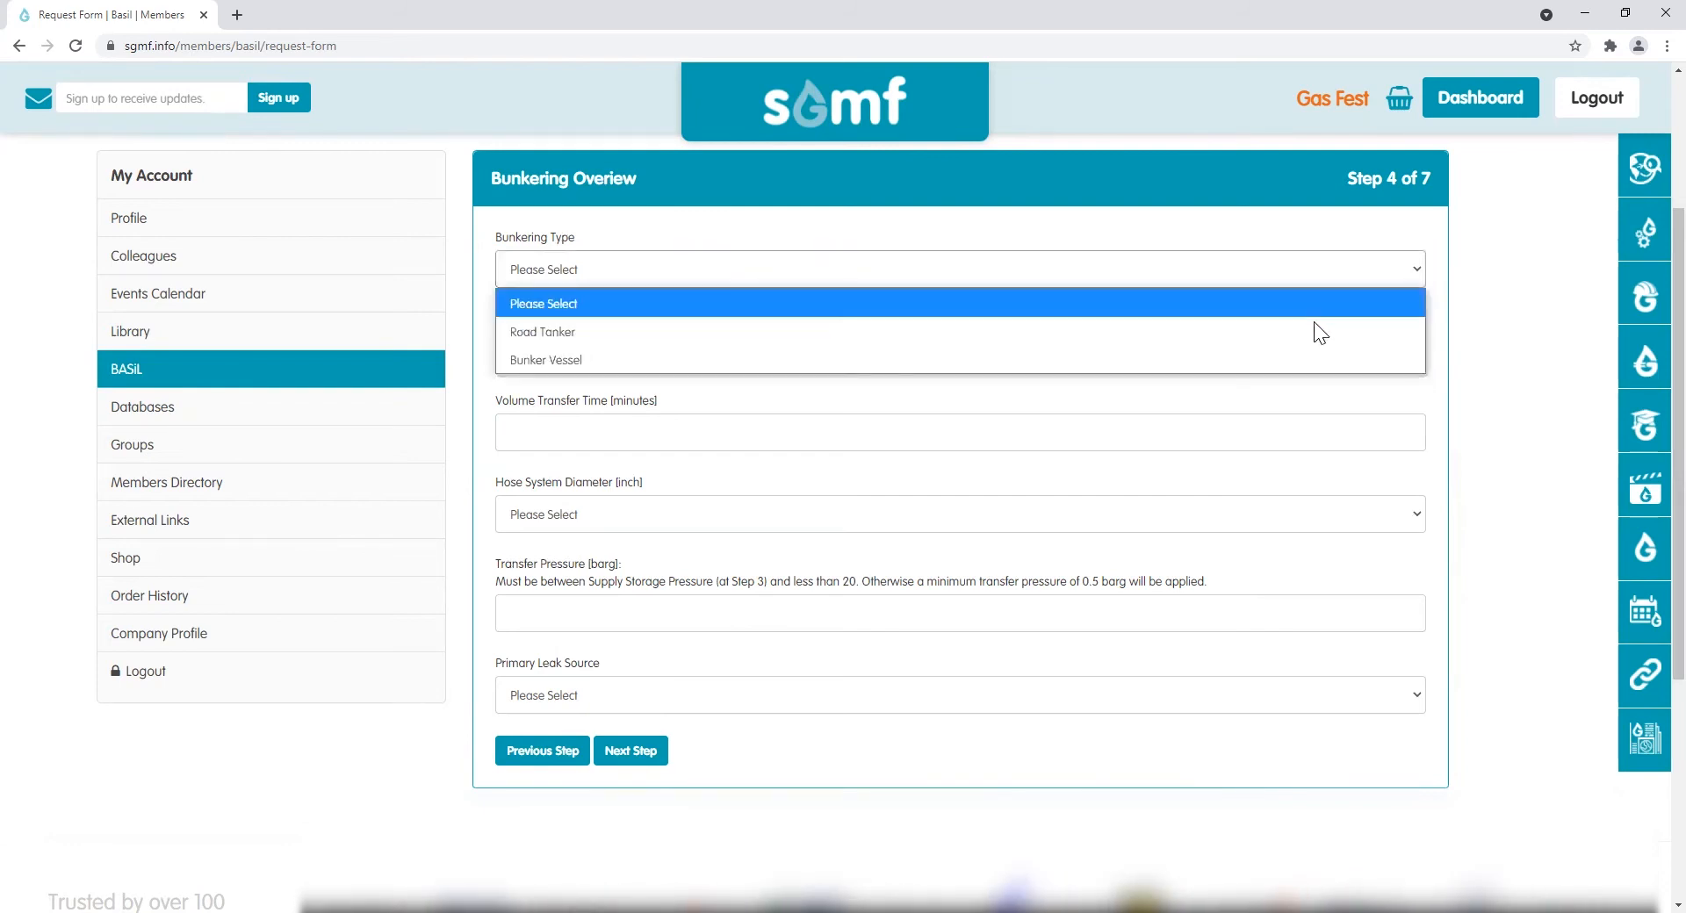
left_click(1252, 355)
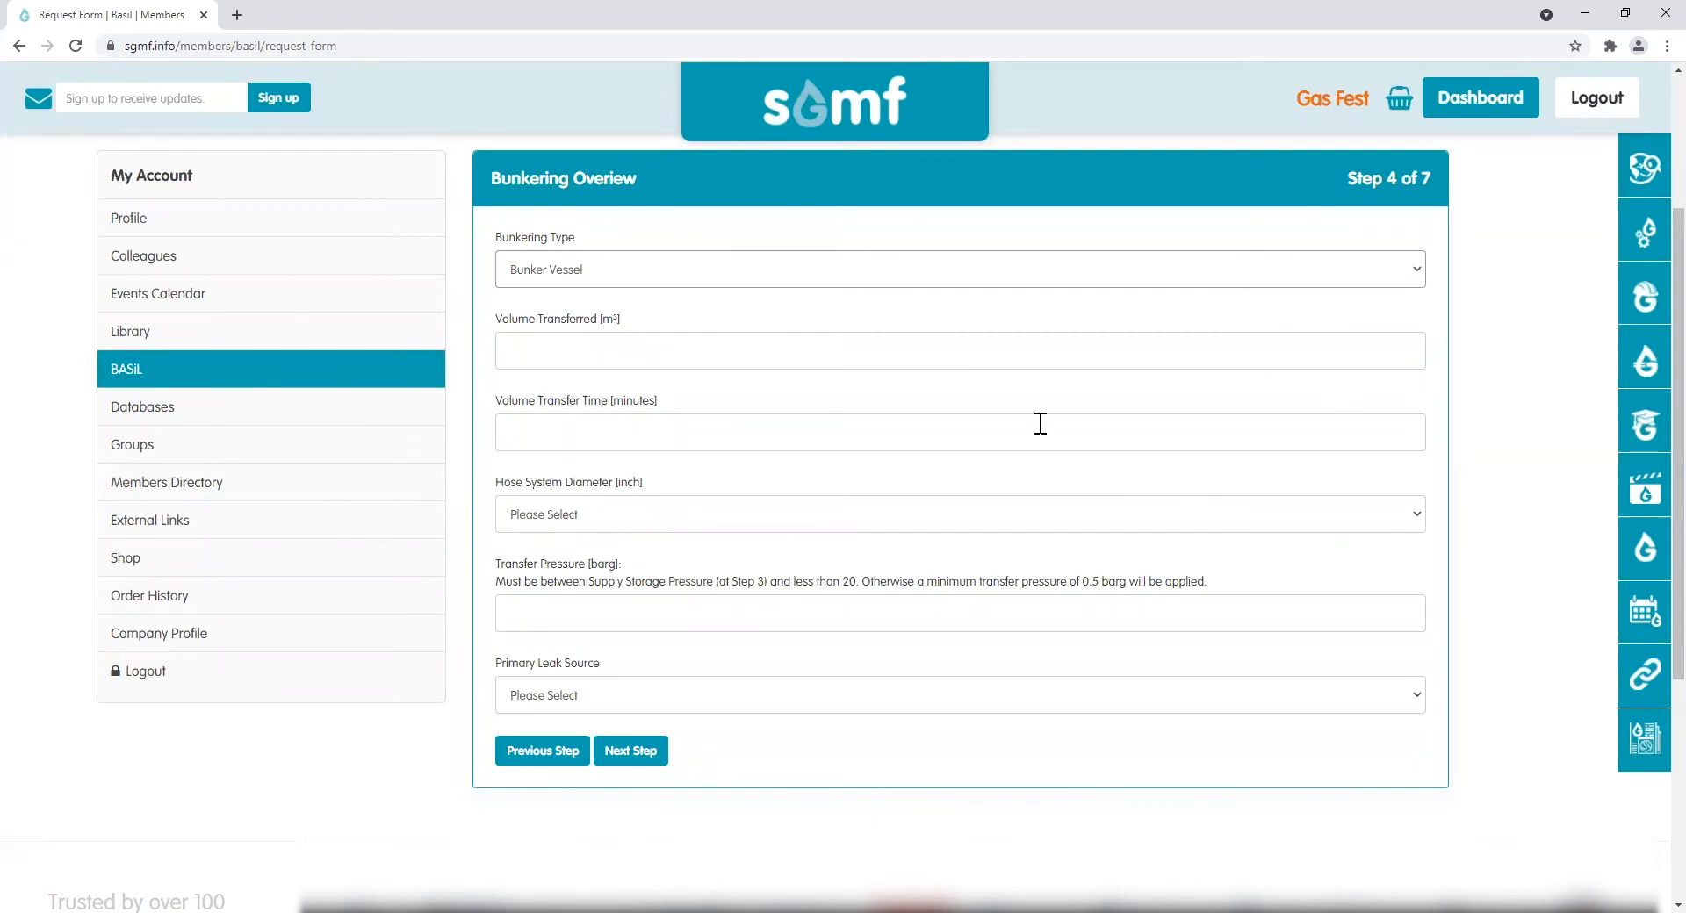
left_click(527, 354)
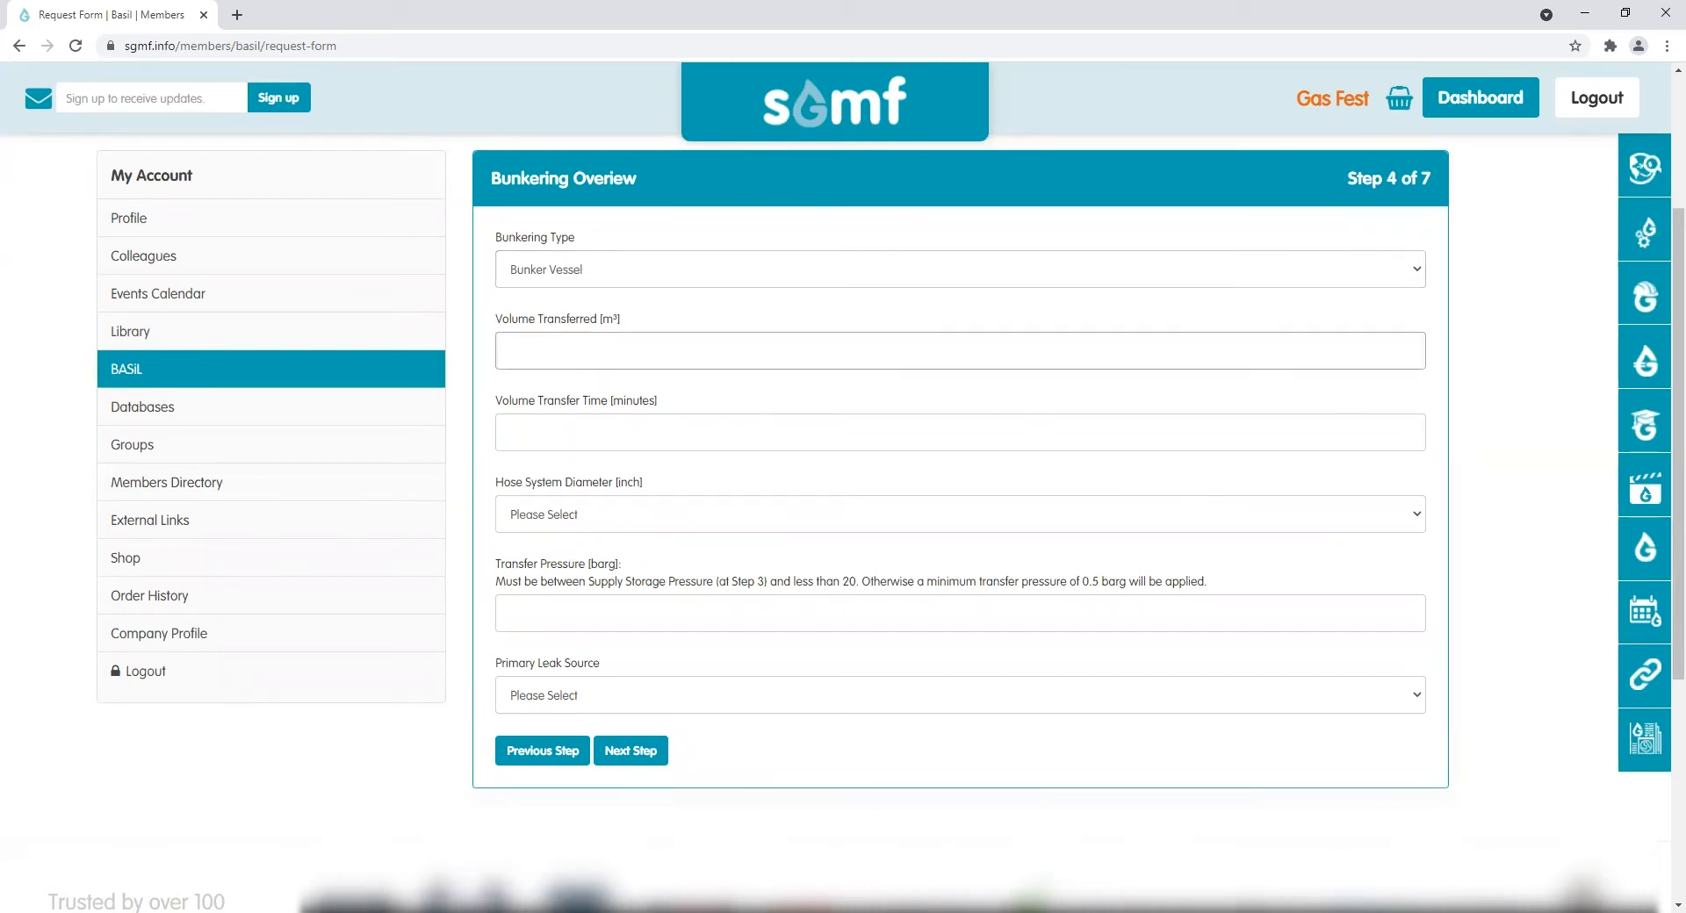
key("alt+Tab")
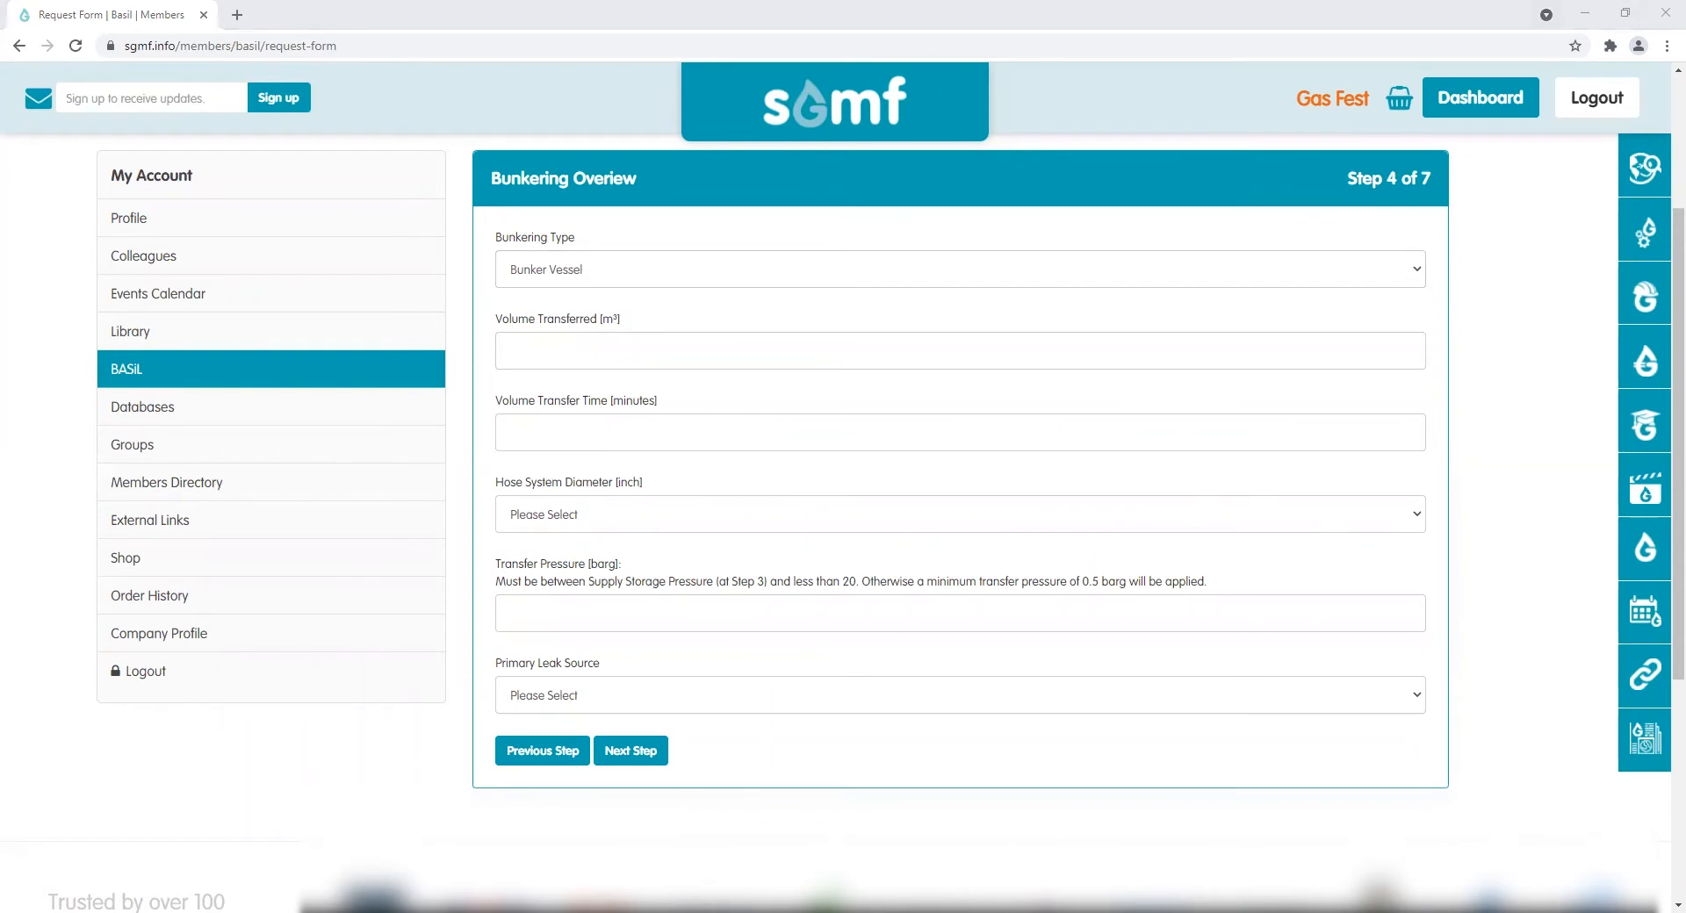
key("alt+Tab")
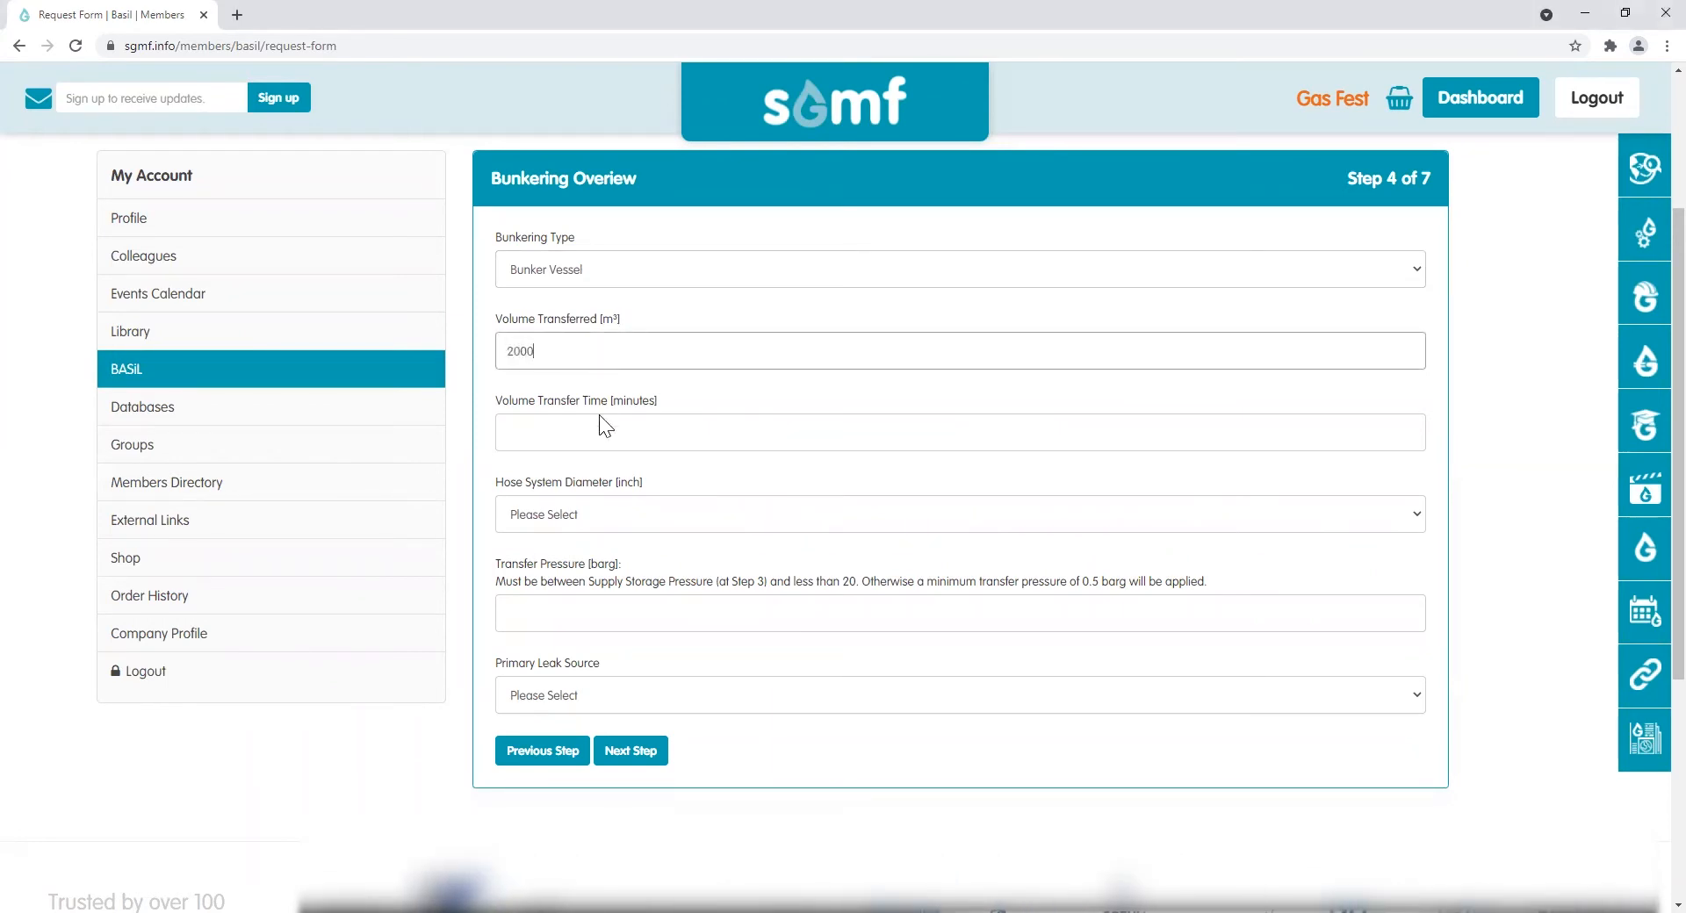
Step: Set the volume transfer time to 180 minutes and the hose system diameter to 3 inches
left_click(584, 436)
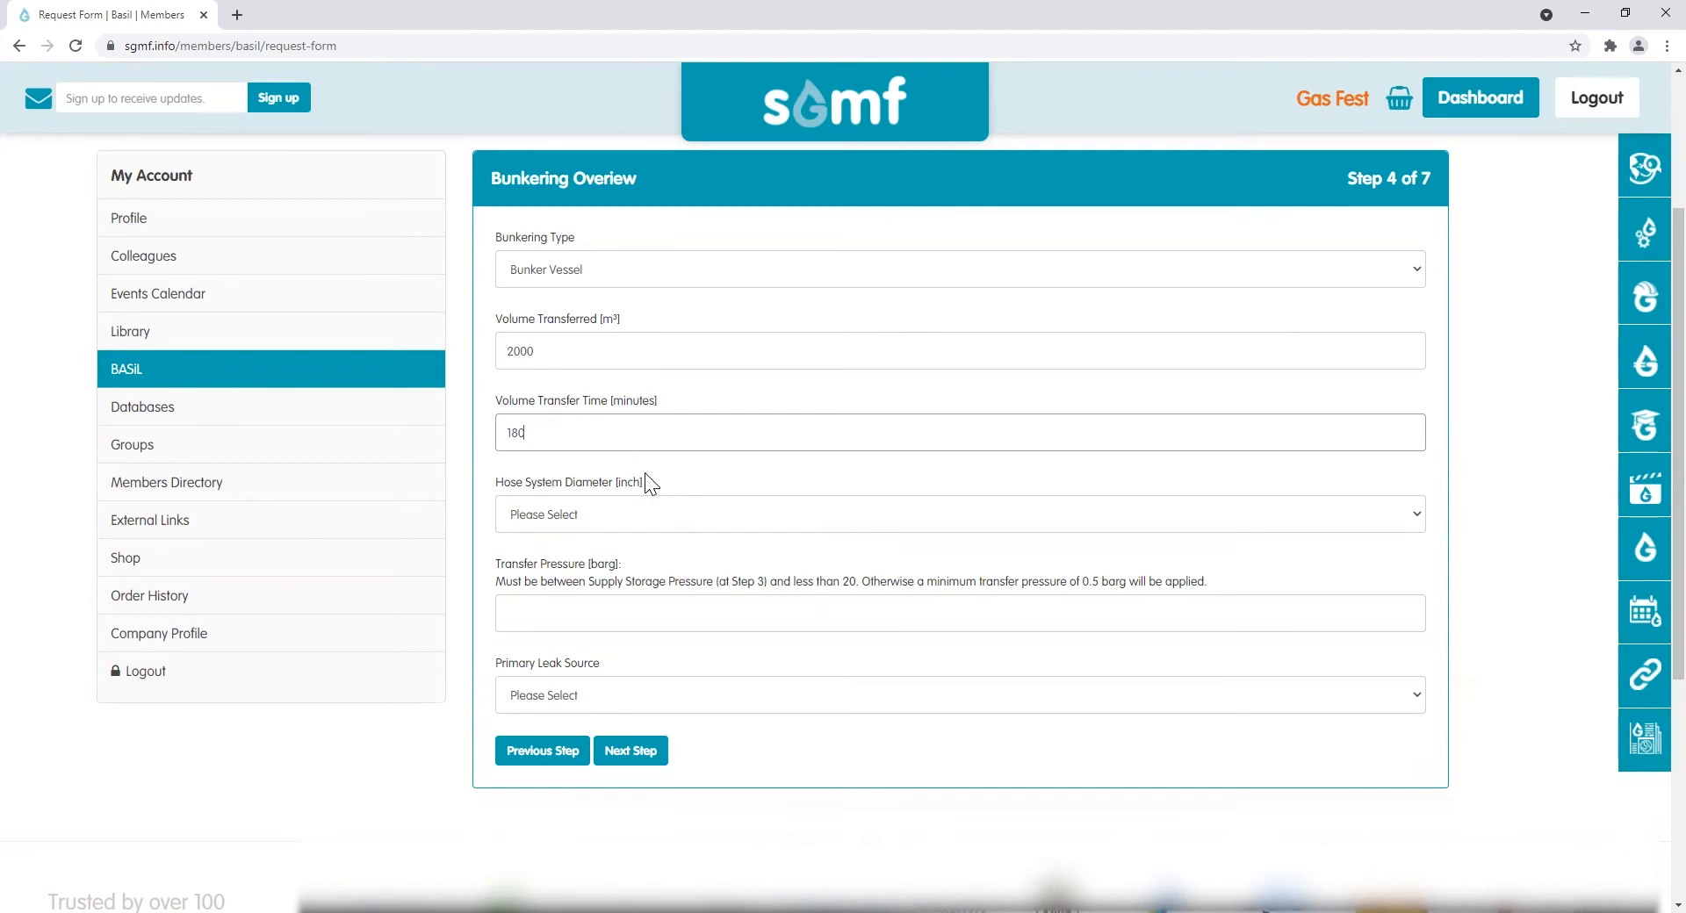
left_click(618, 518)
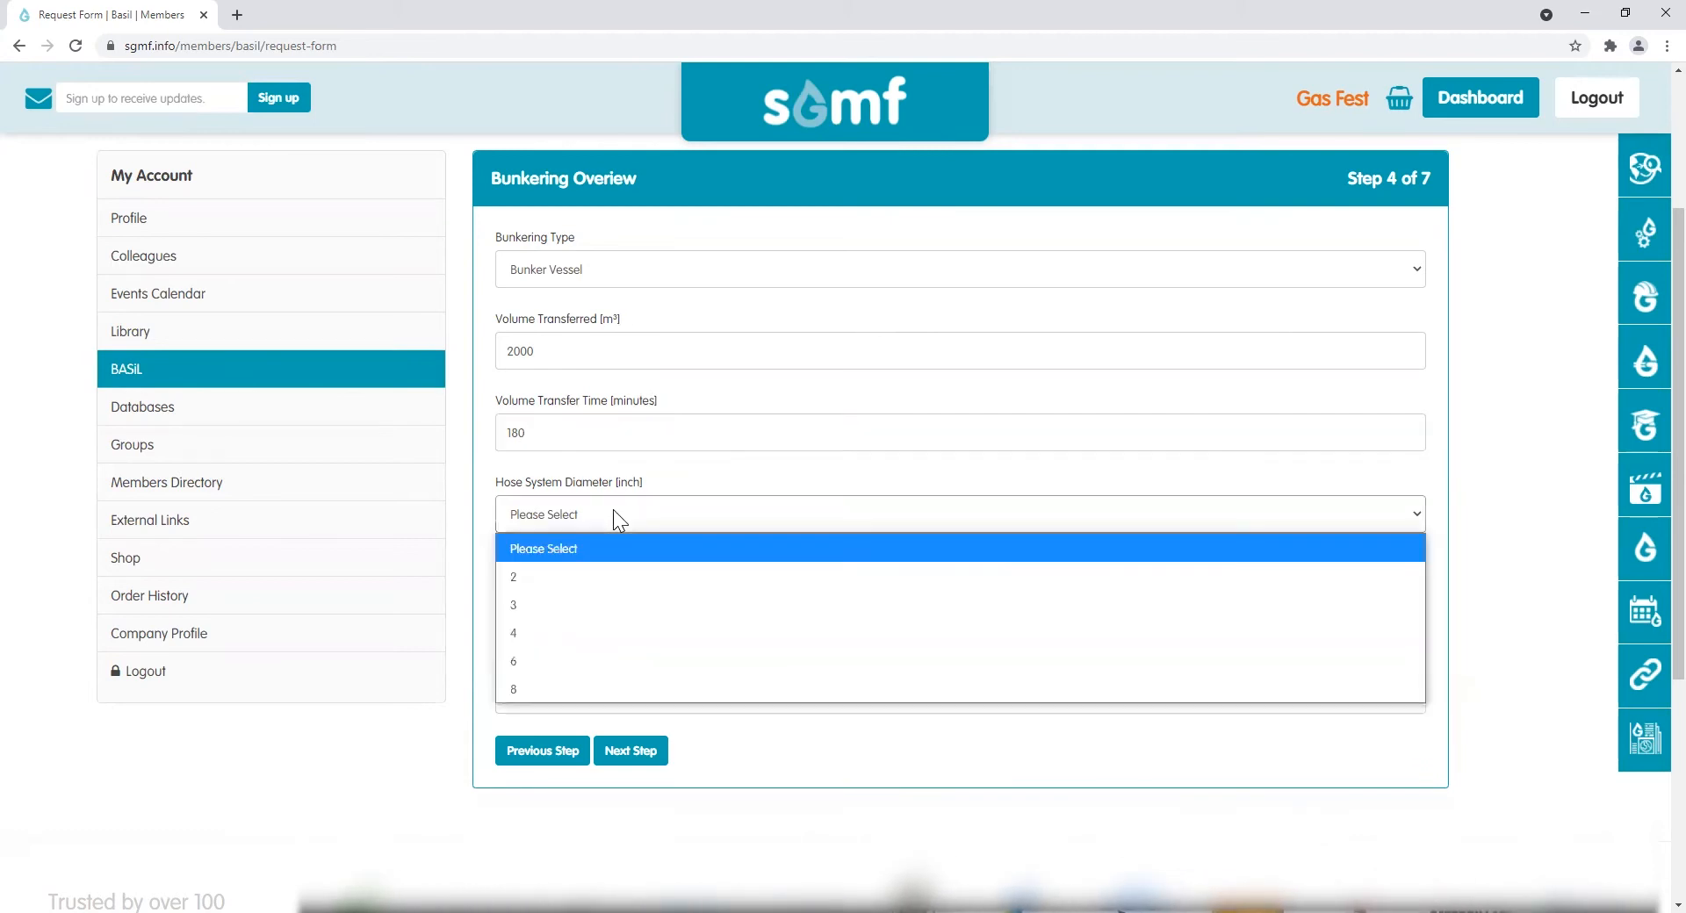
left_click(539, 602)
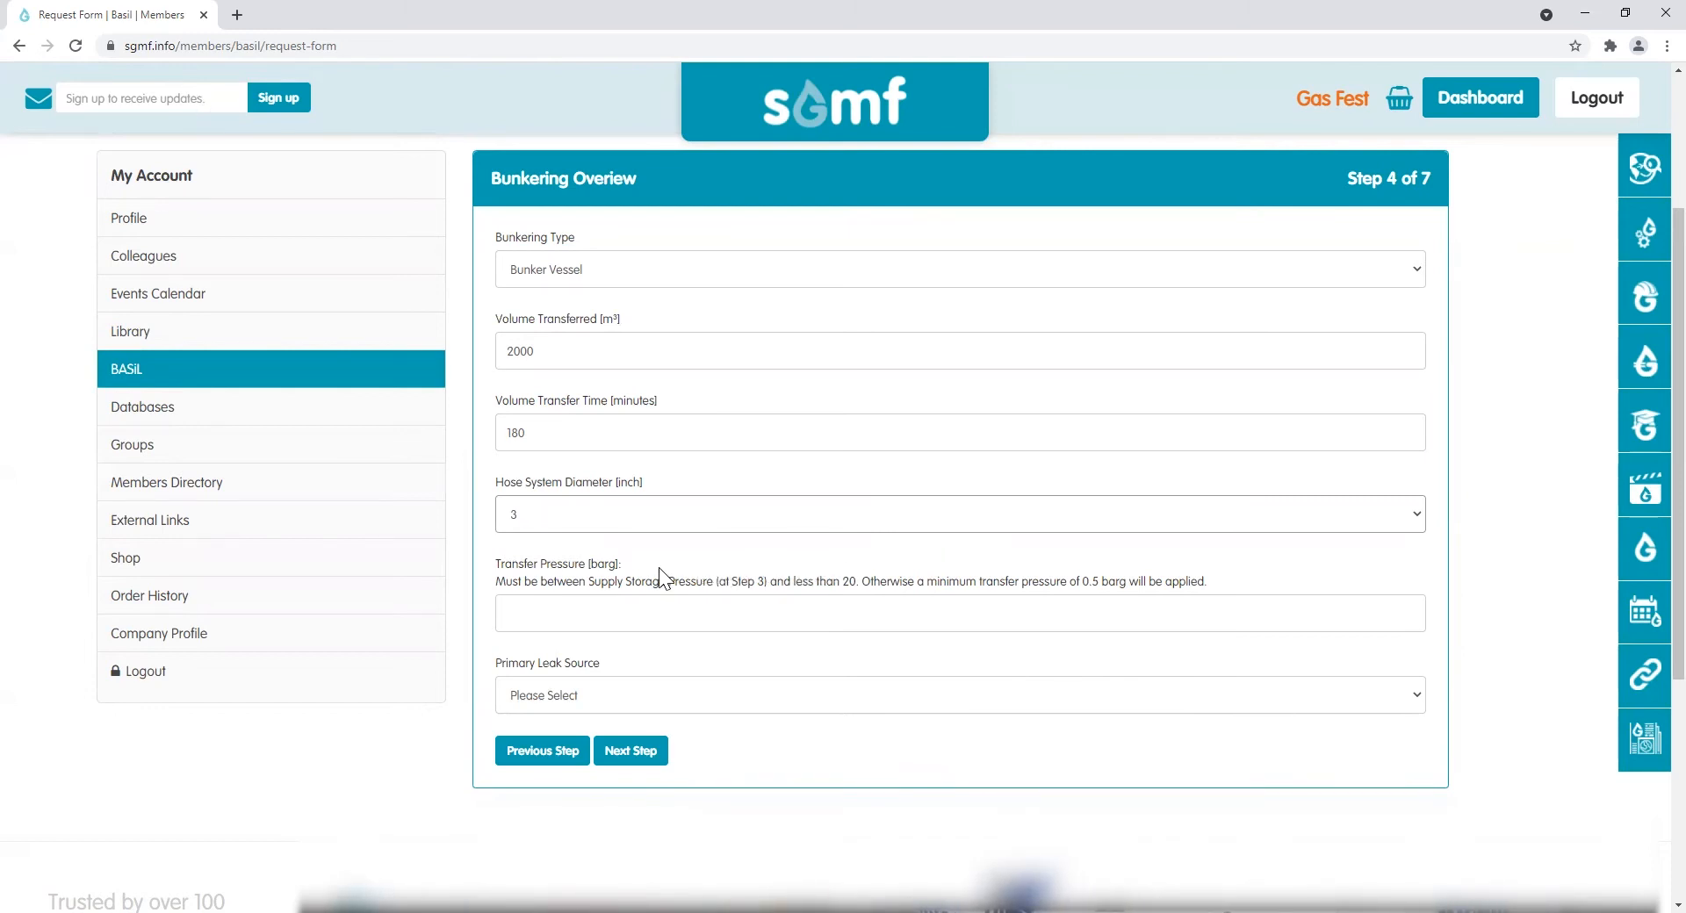
Step: Set the transfer pressure to 5 barg and the primary leak source to Hose Failure, and submit the bunkering overview
left_click(519, 609)
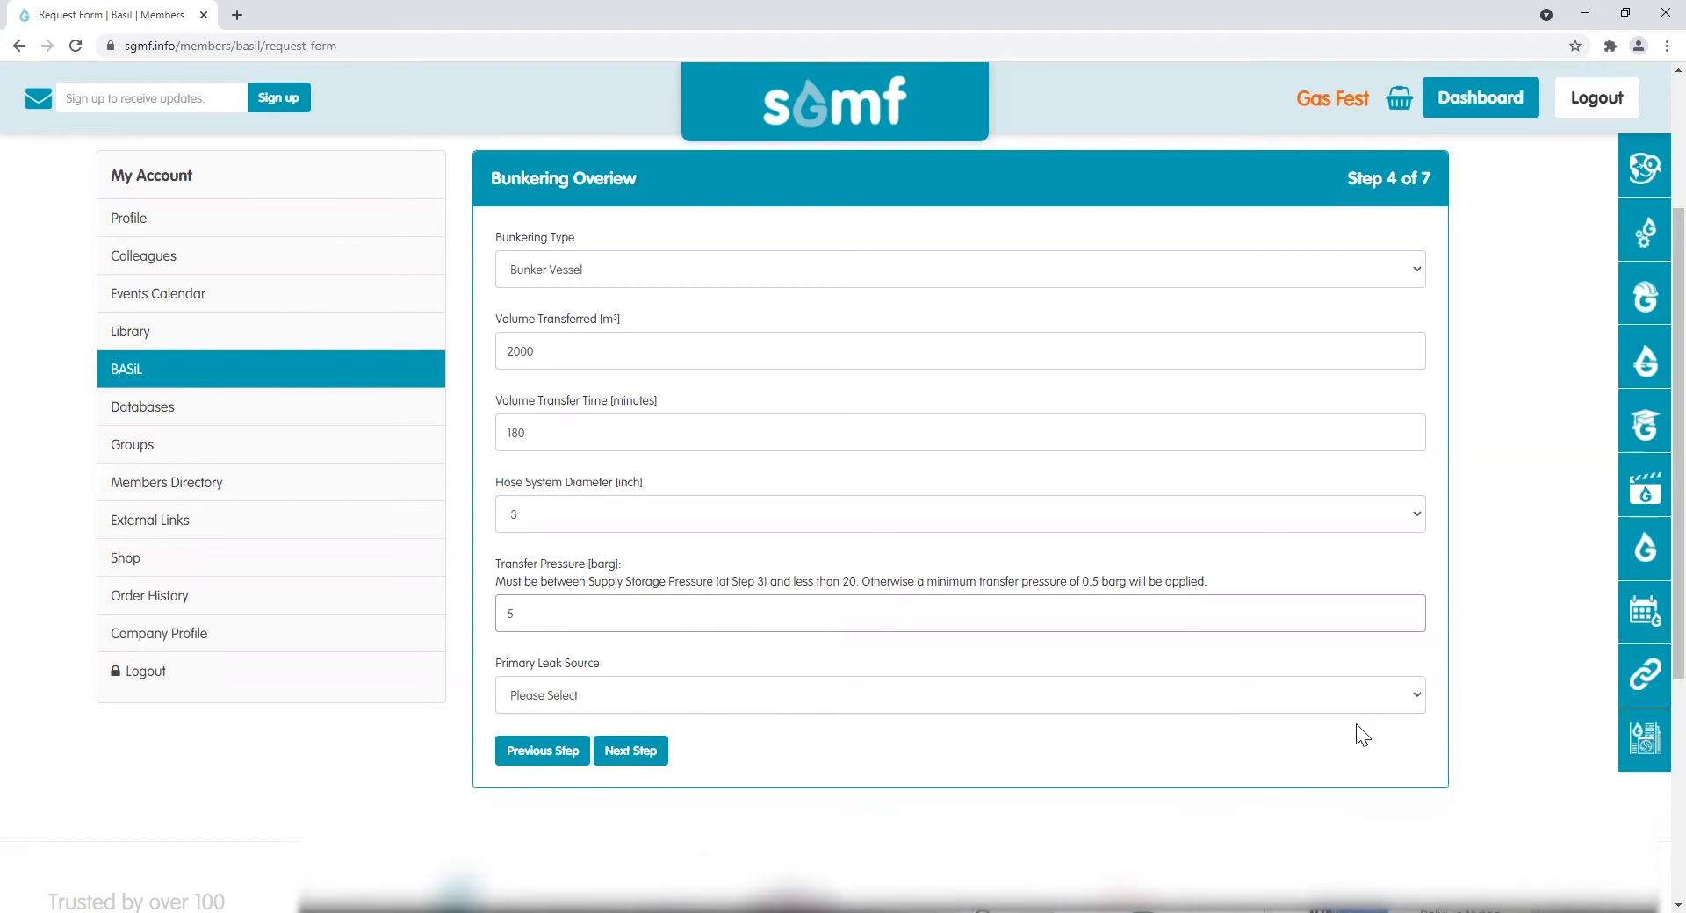
left_click(1413, 699)
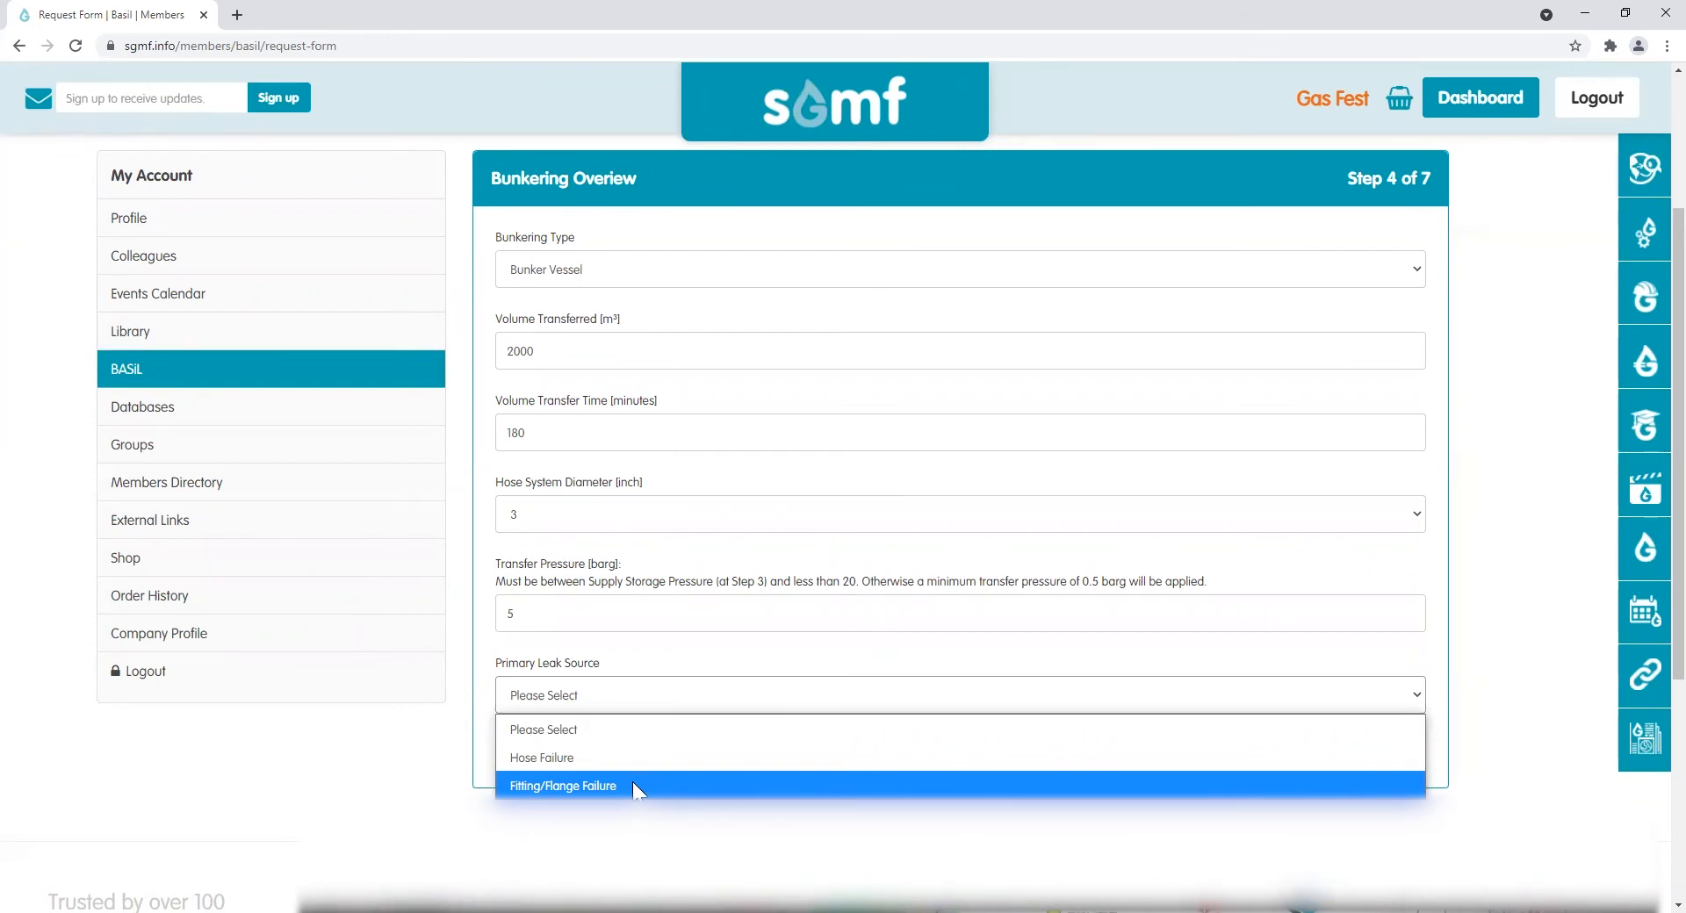
left_click(534, 757)
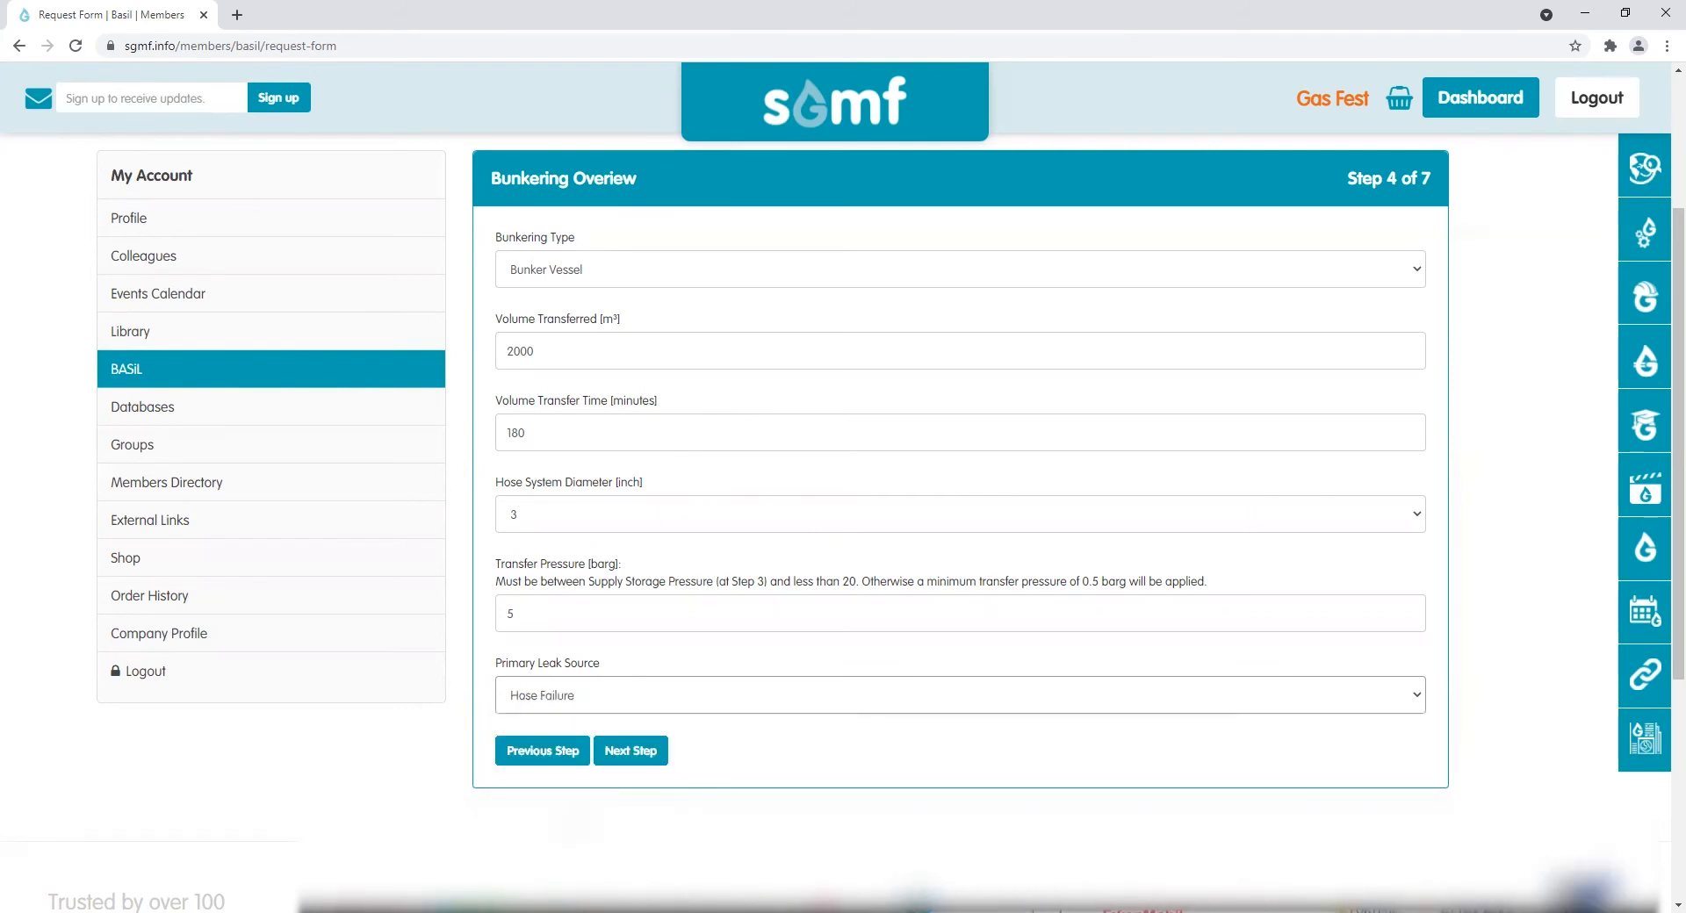
left_click(630, 753)
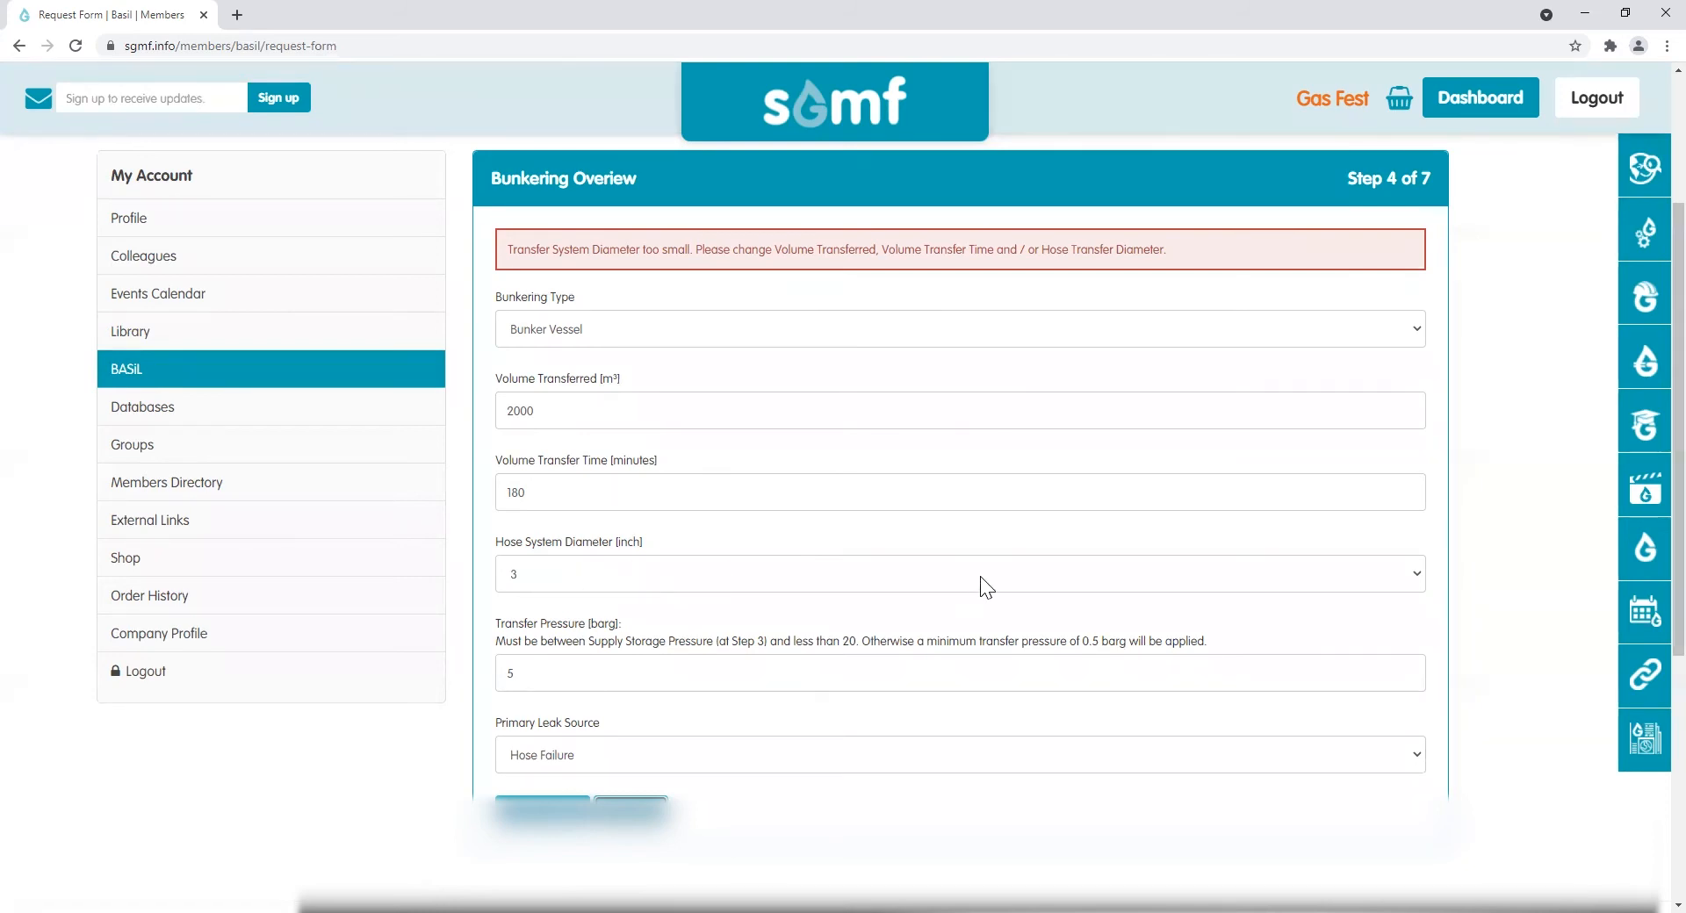
Step: Change the hose system diameter to 6 inches and continue to the transfer system layout
left_click(1412, 573)
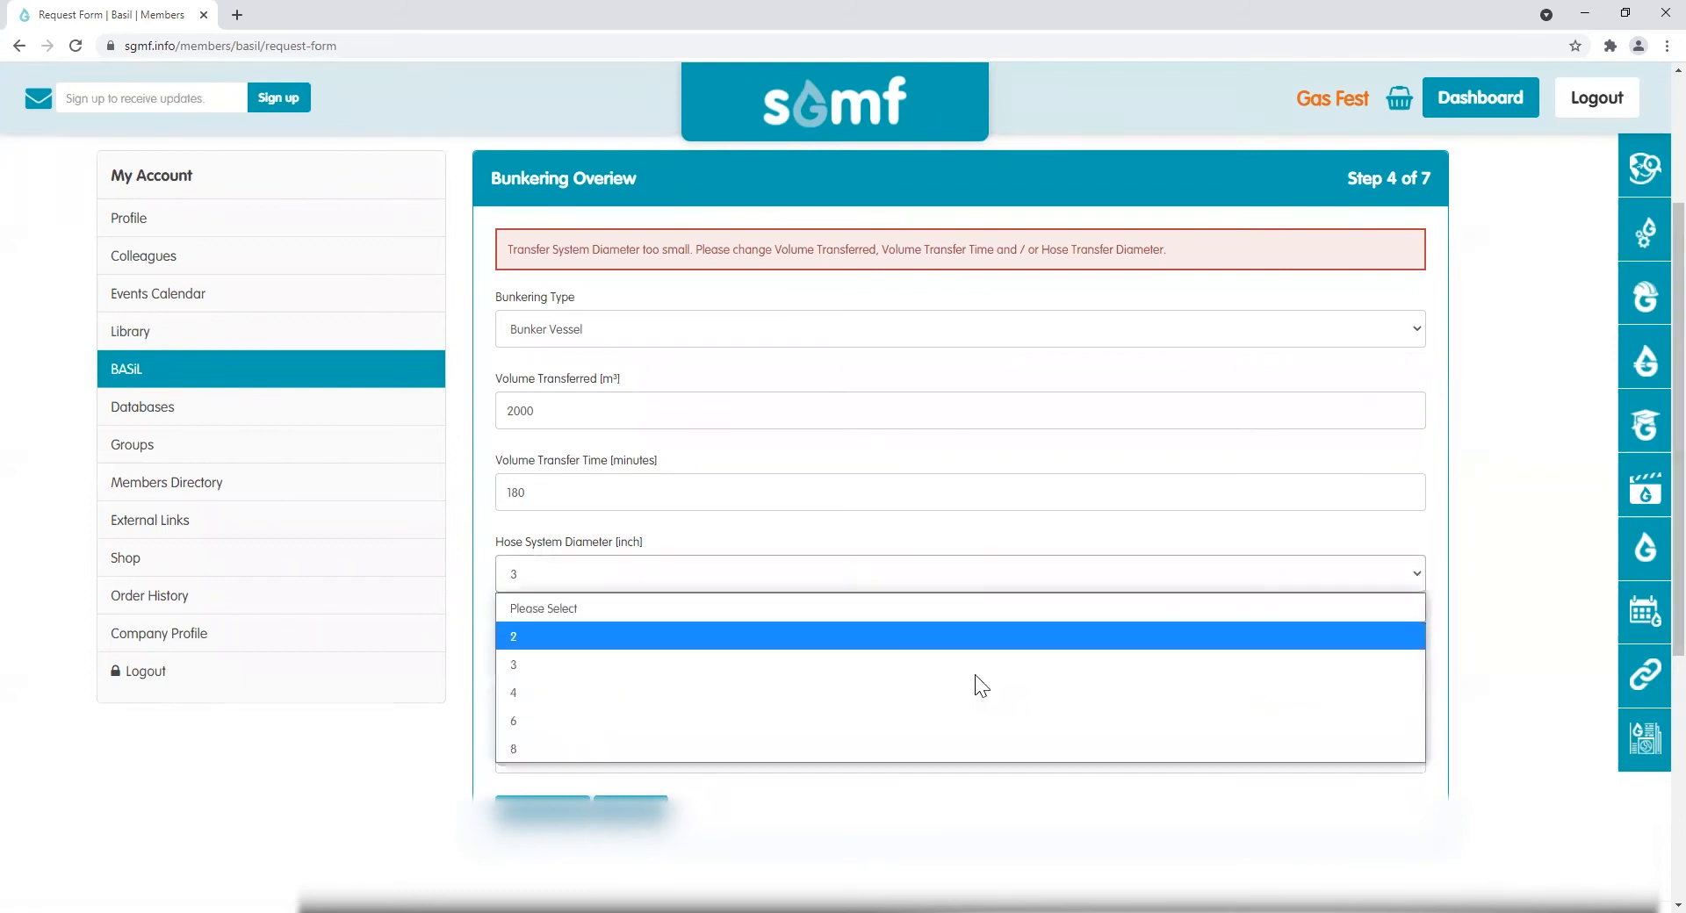
left_click(532, 720)
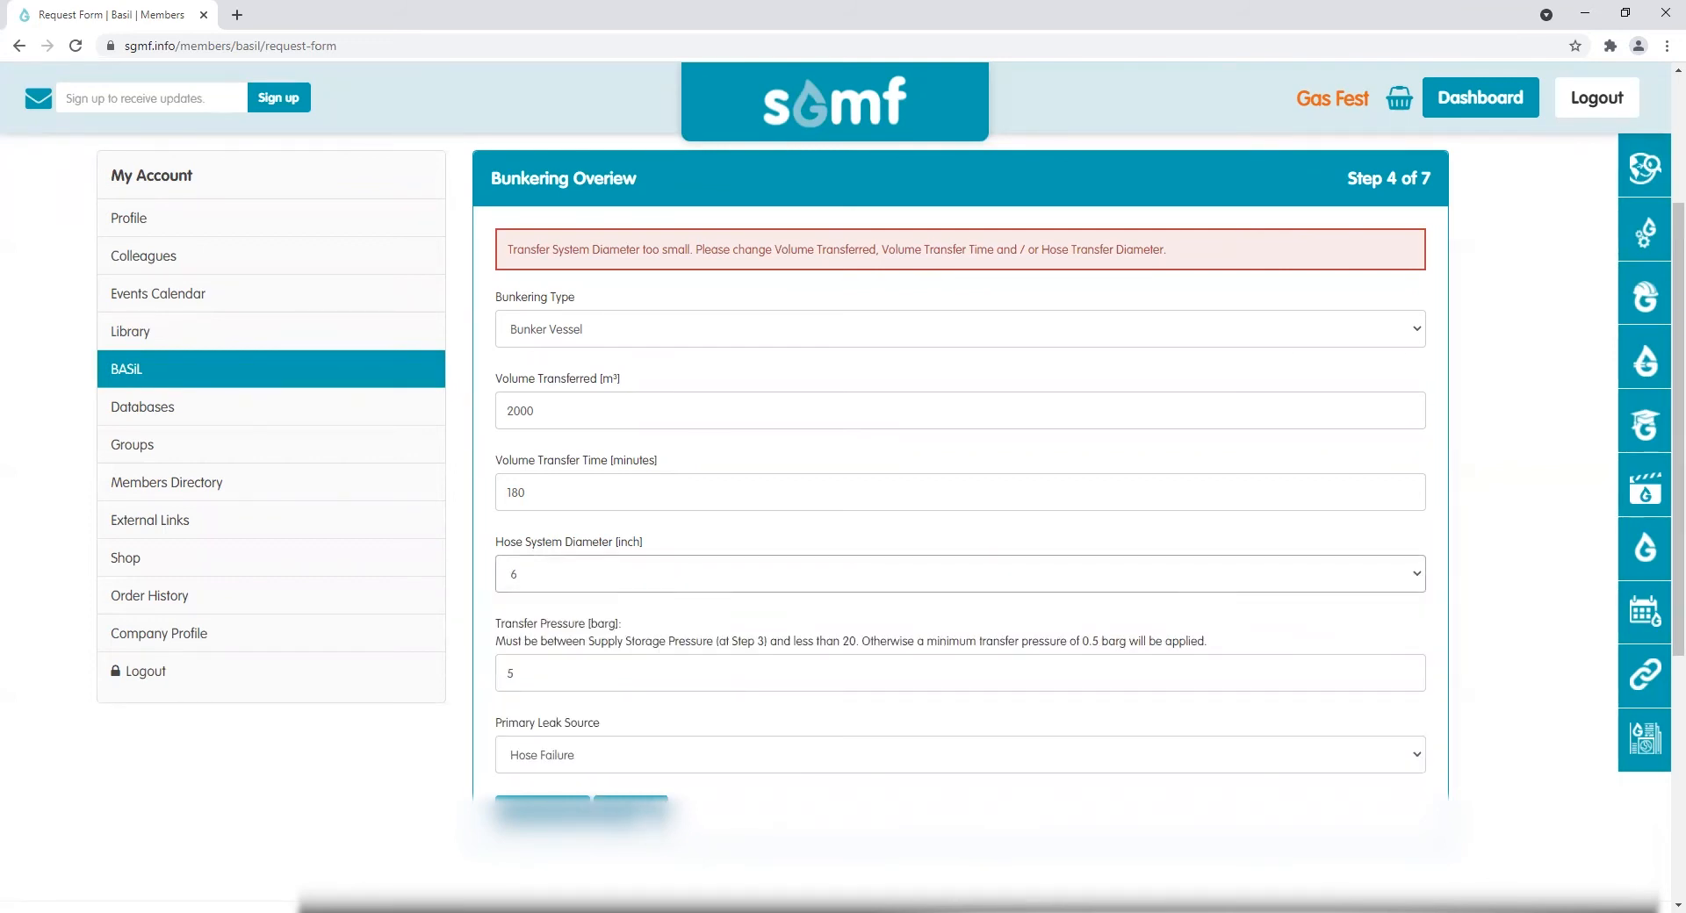
left_click(630, 811)
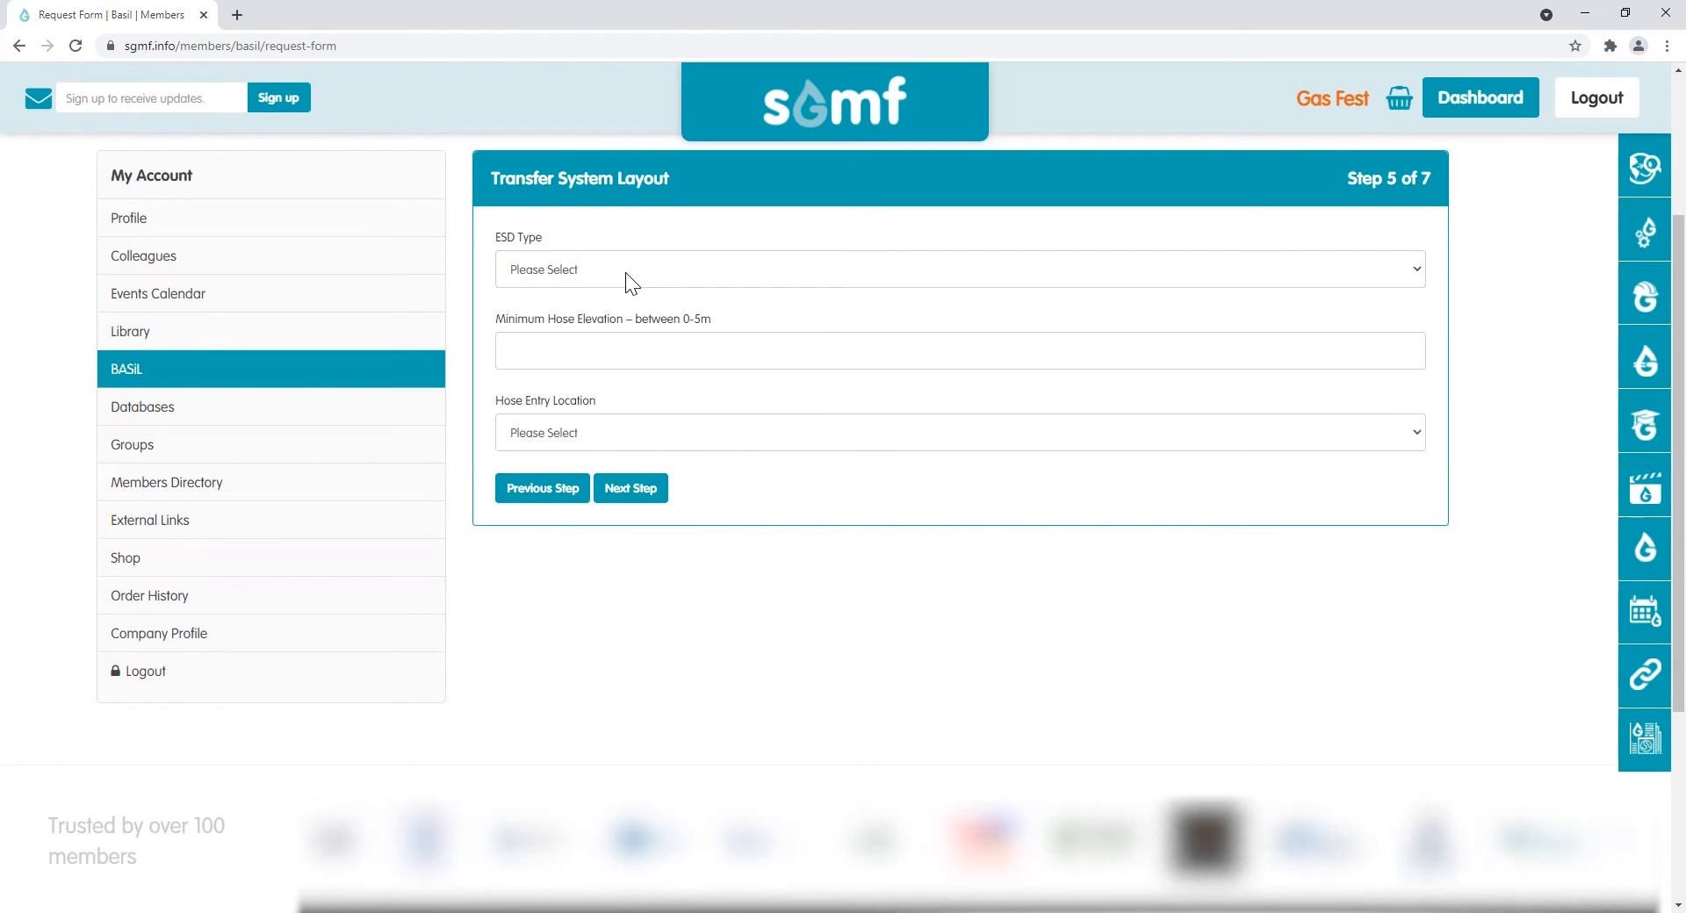
Step: Set the ESD type to Fully automatic (30s) and the minimum hose elevation to 0.3 m
left_click(1417, 269)
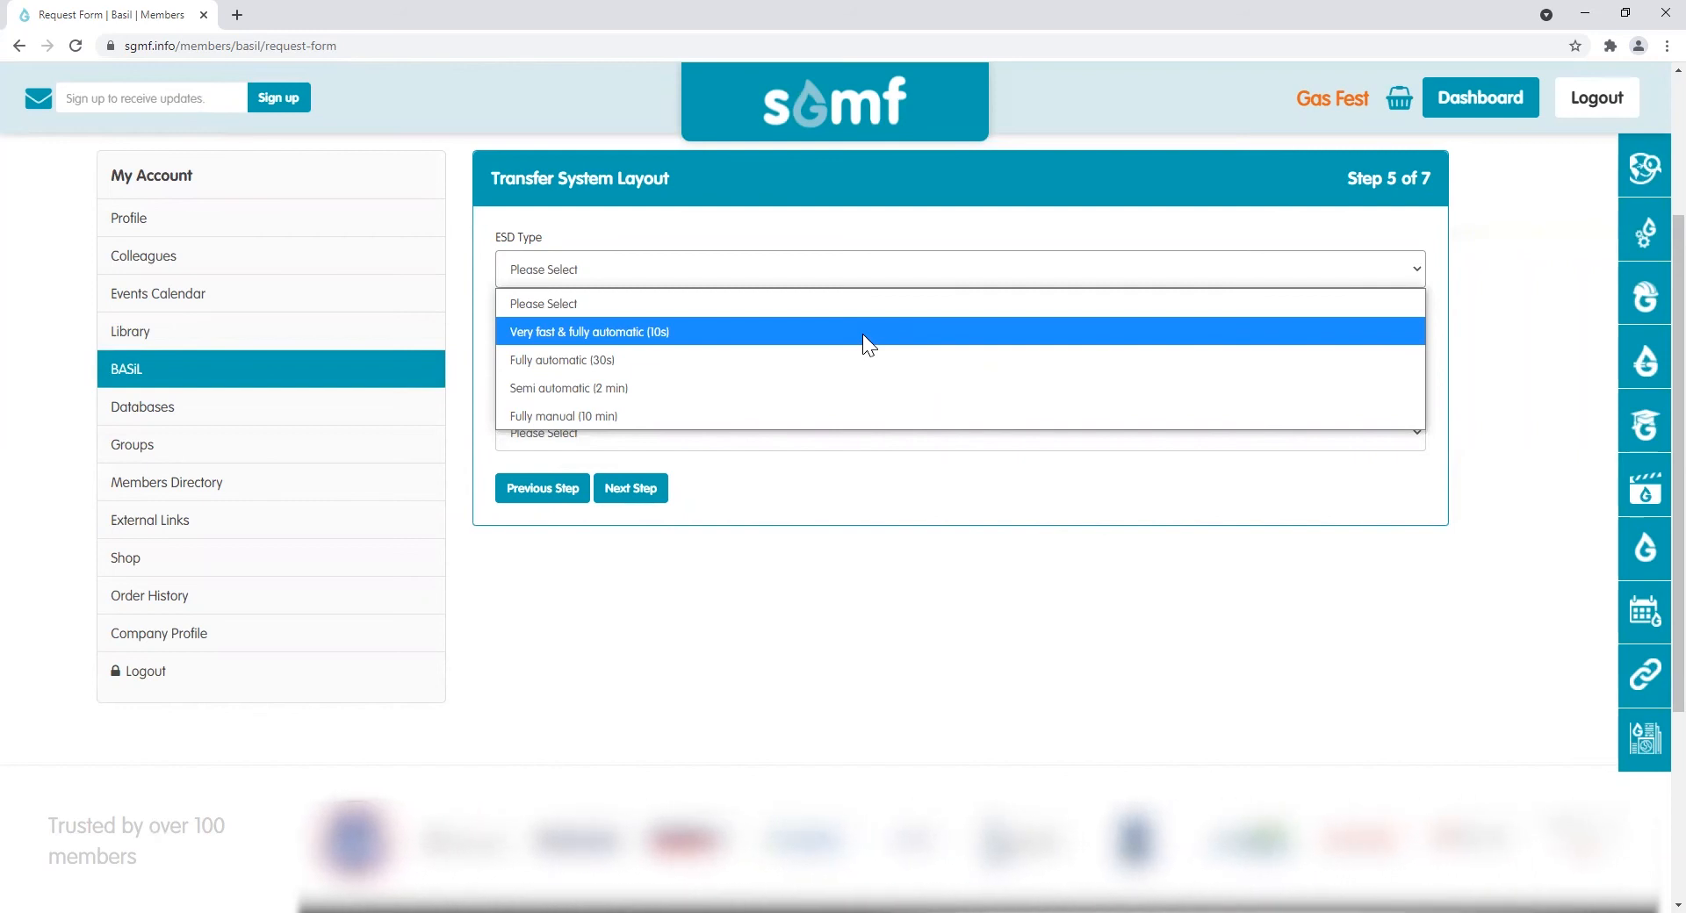
left_click(563, 359)
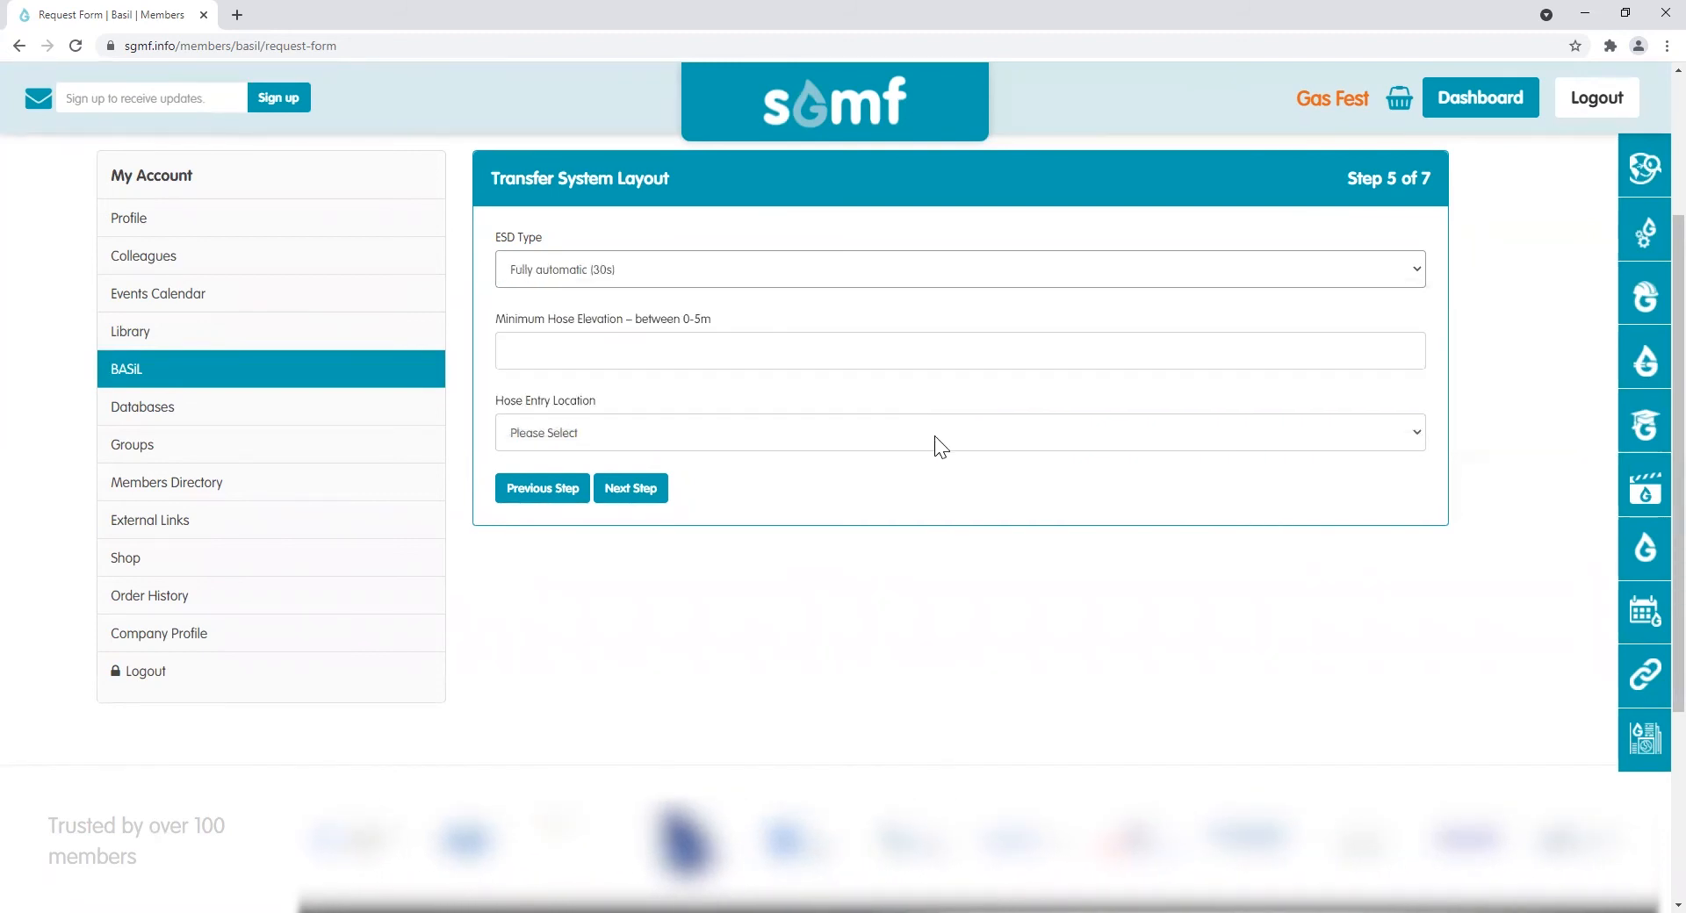
left_click(839, 357)
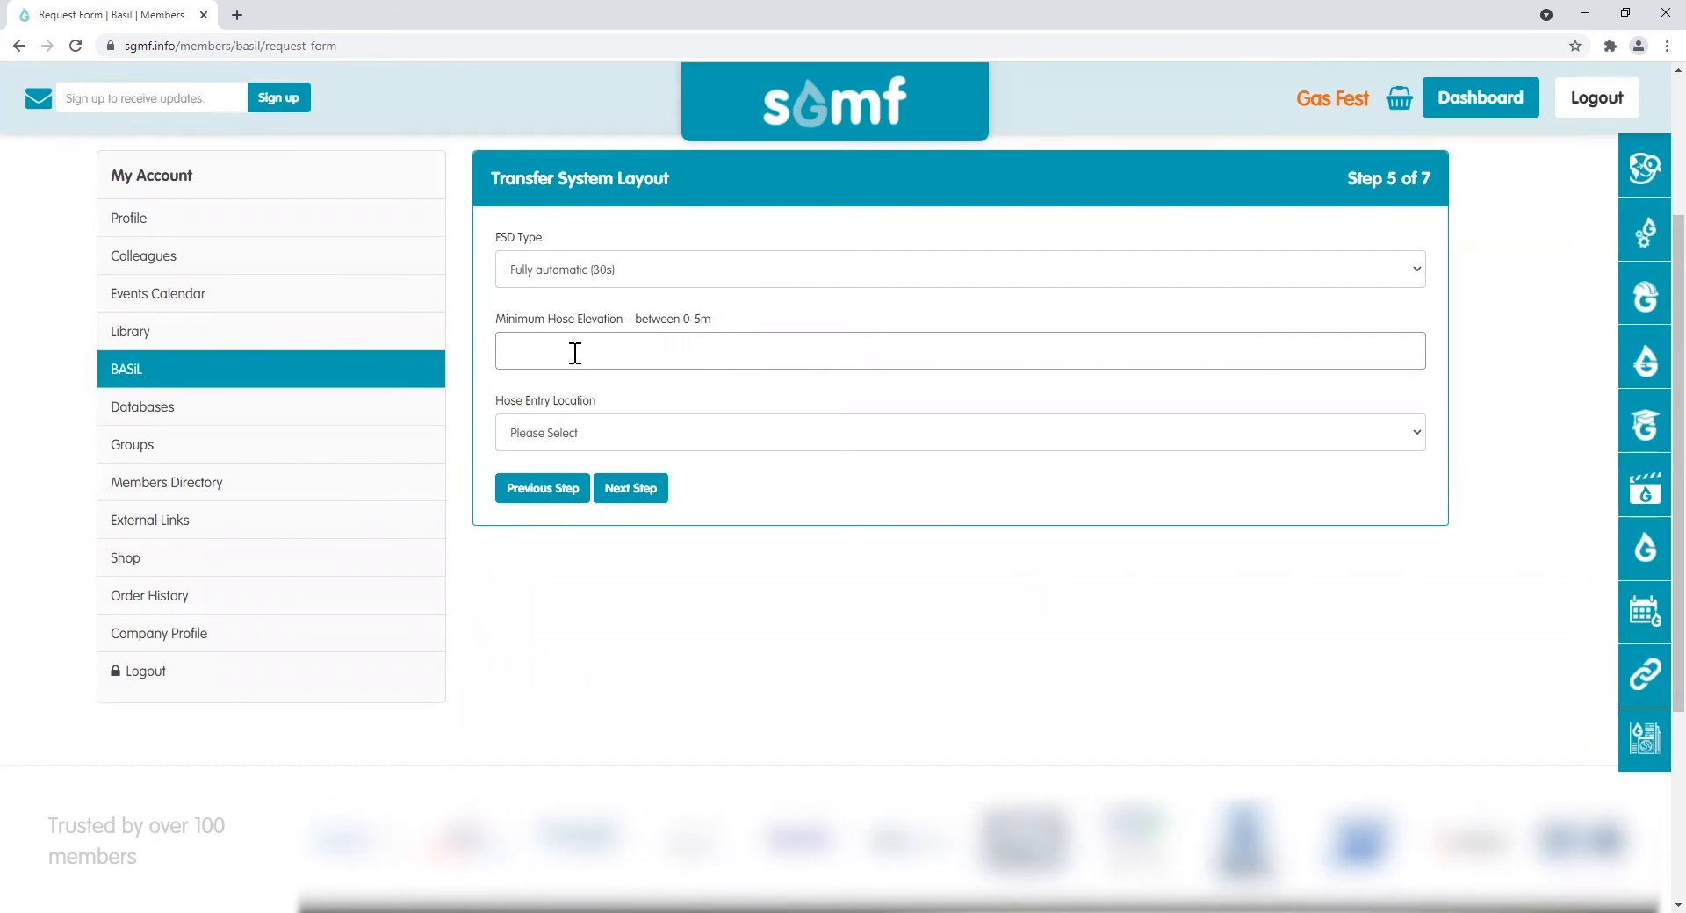
type(".3")
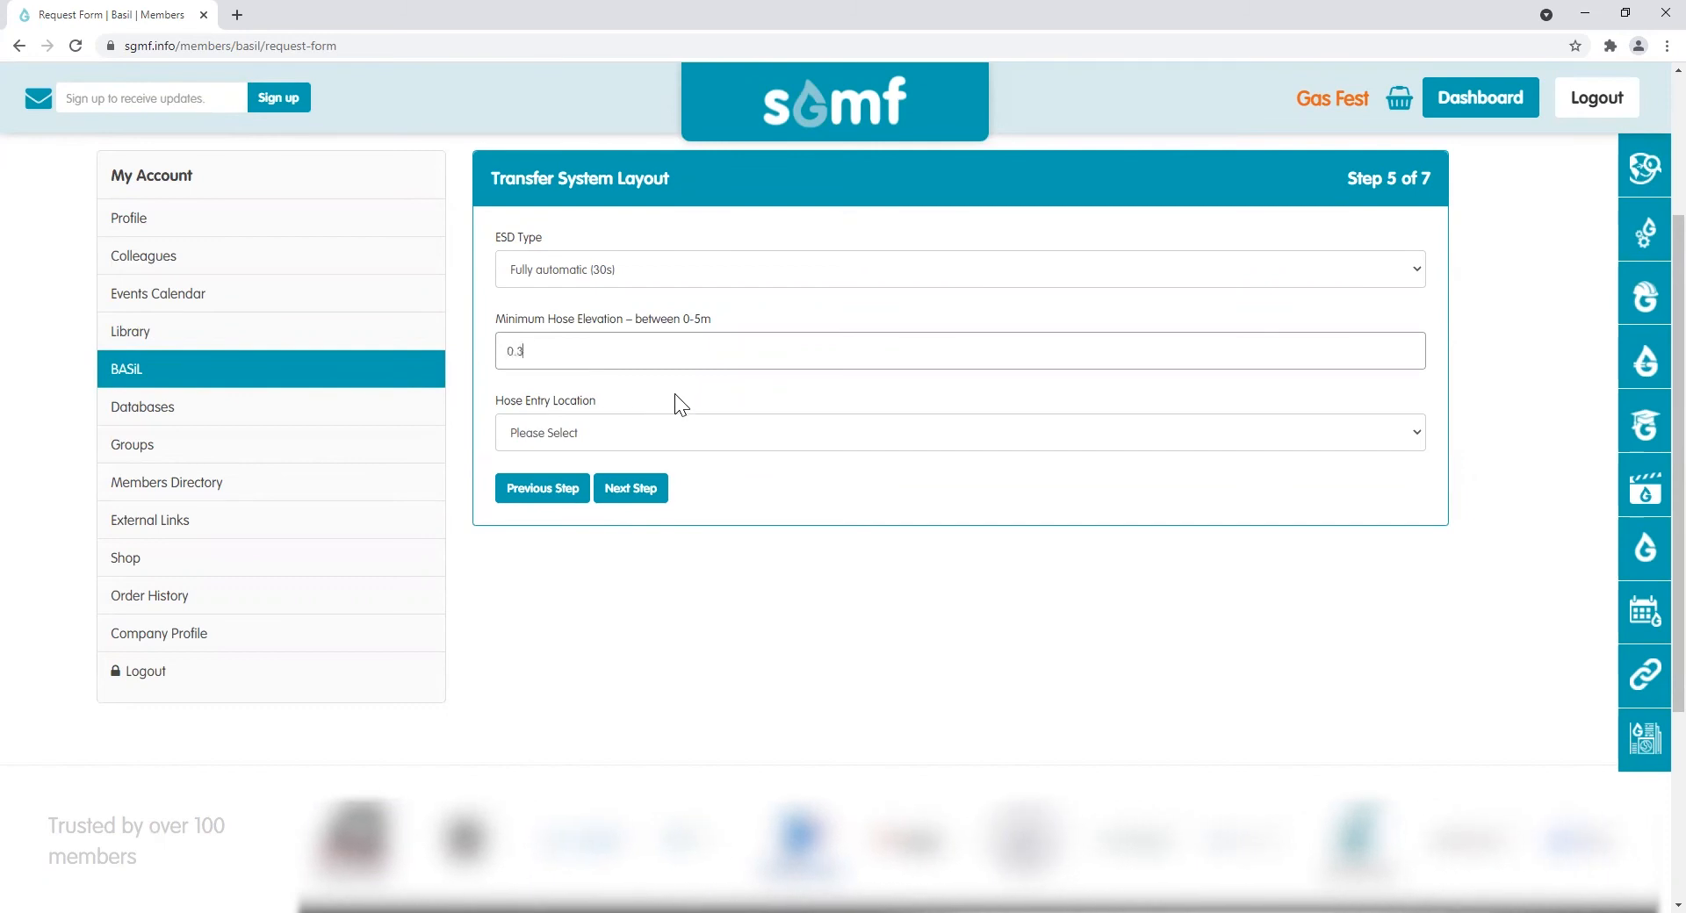
Step: Set the hose entry location to Semi Enclosed with a distance below deck of 6 m, and continue to the vessel layout
left_click(660, 439)
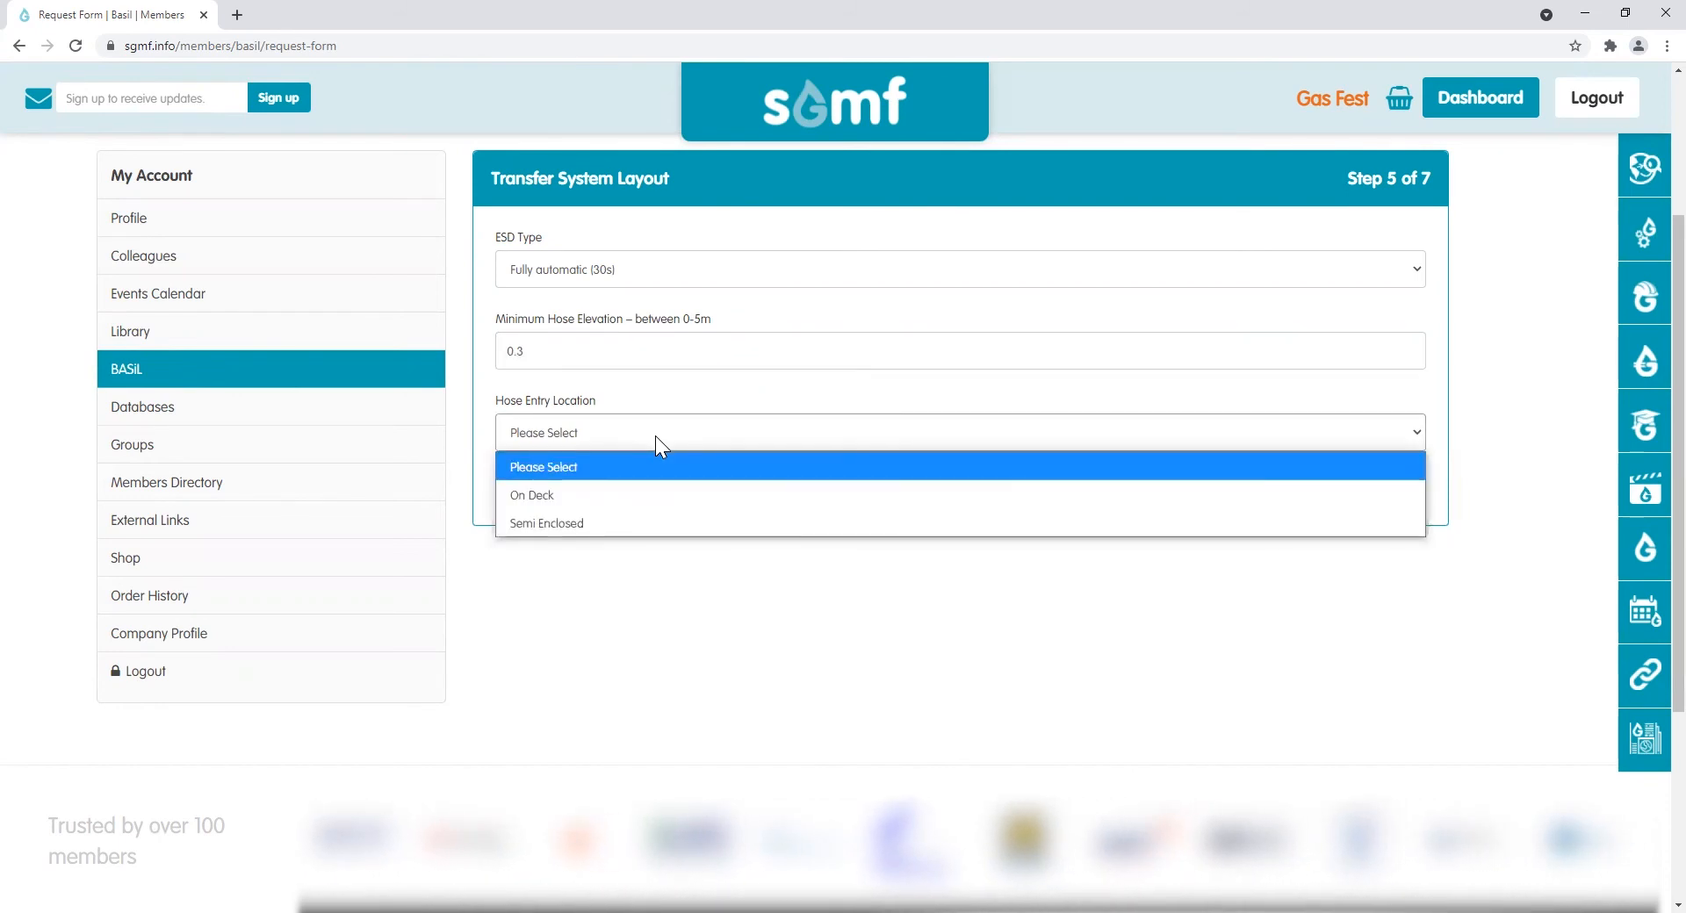
left_click(543, 523)
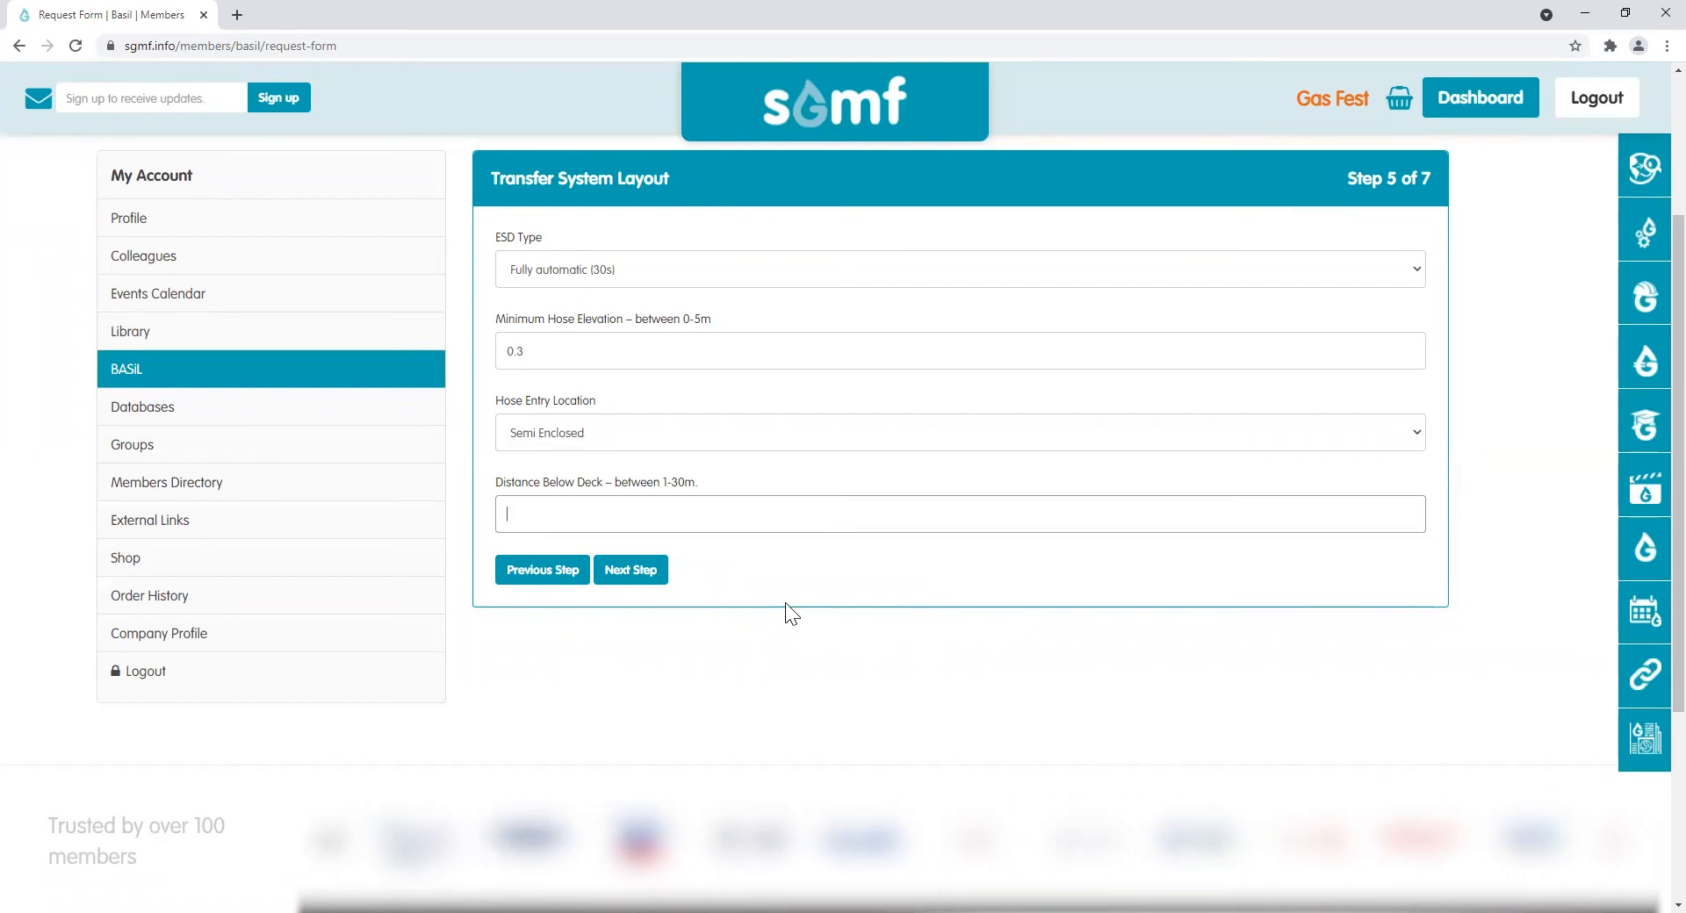
type("6")
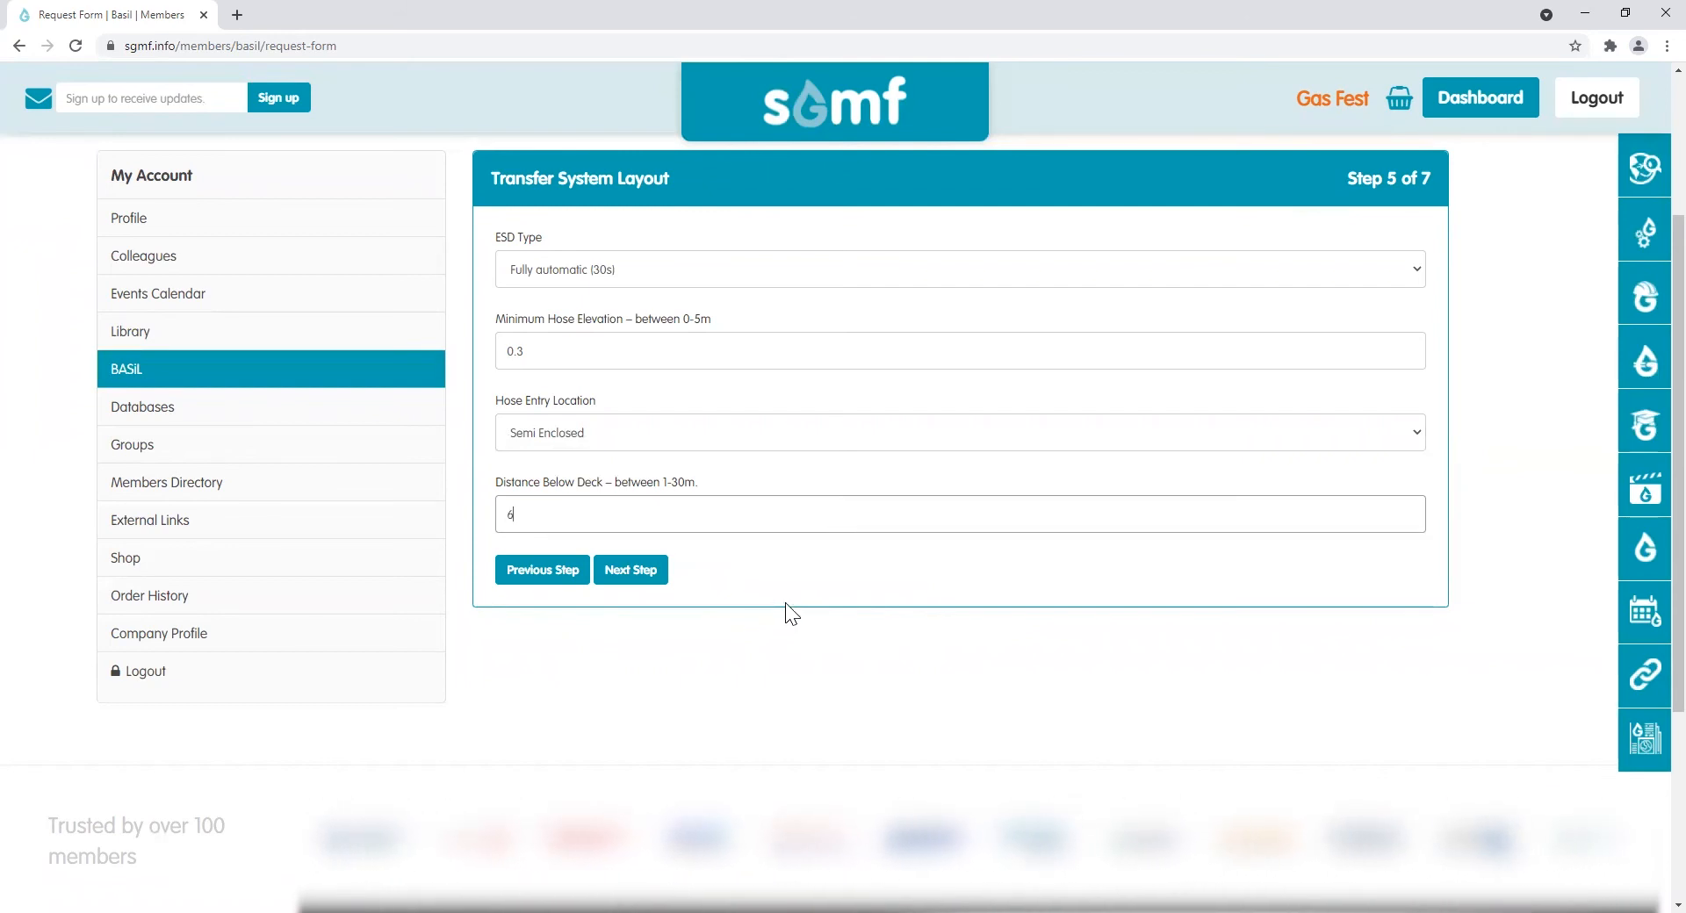
left_click(642, 576)
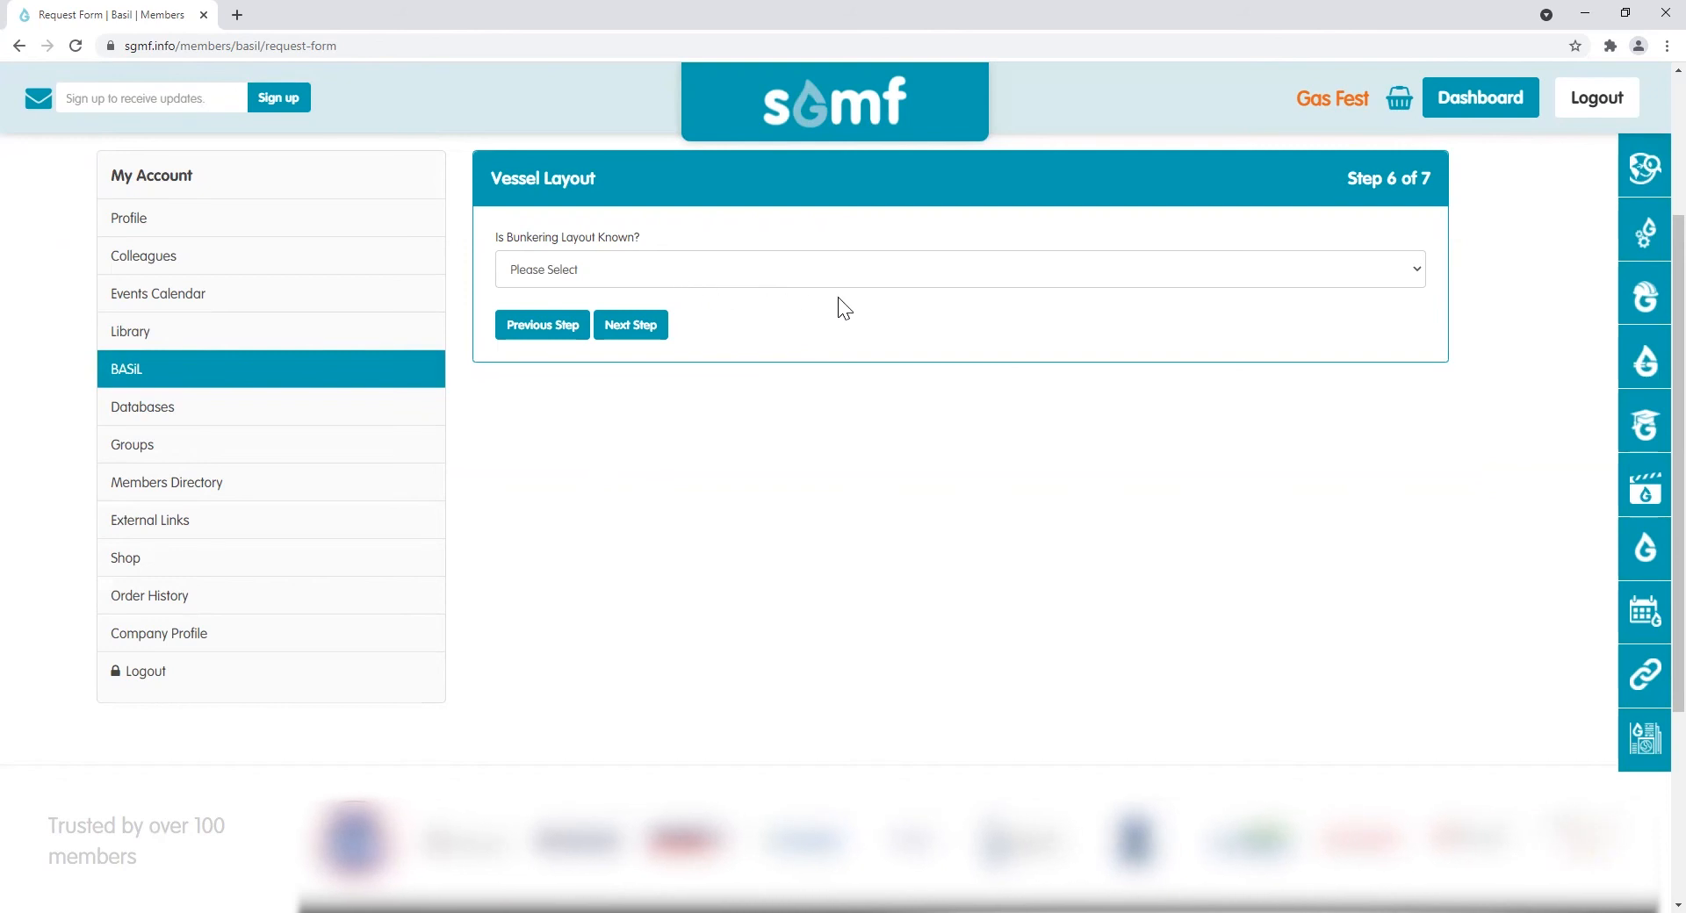
Step: Declare the bunkering layout as known and give the gas fuelled ship a length of 225 m and a beam of 30 m
left_click(1419, 268)
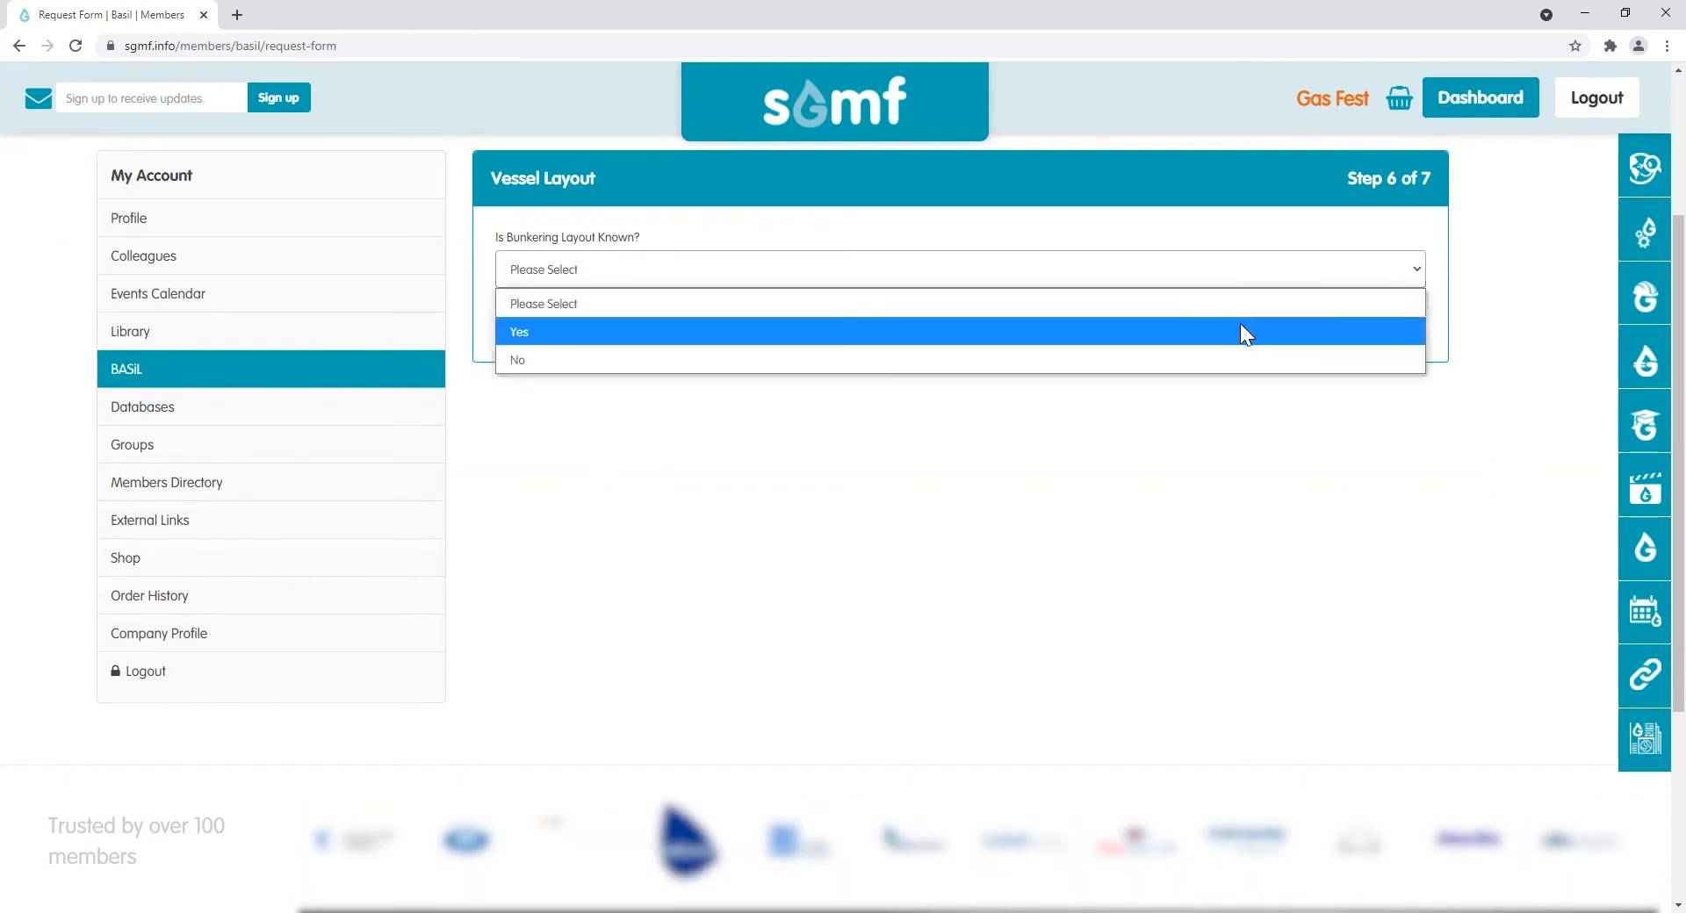
left_click(1232, 331)
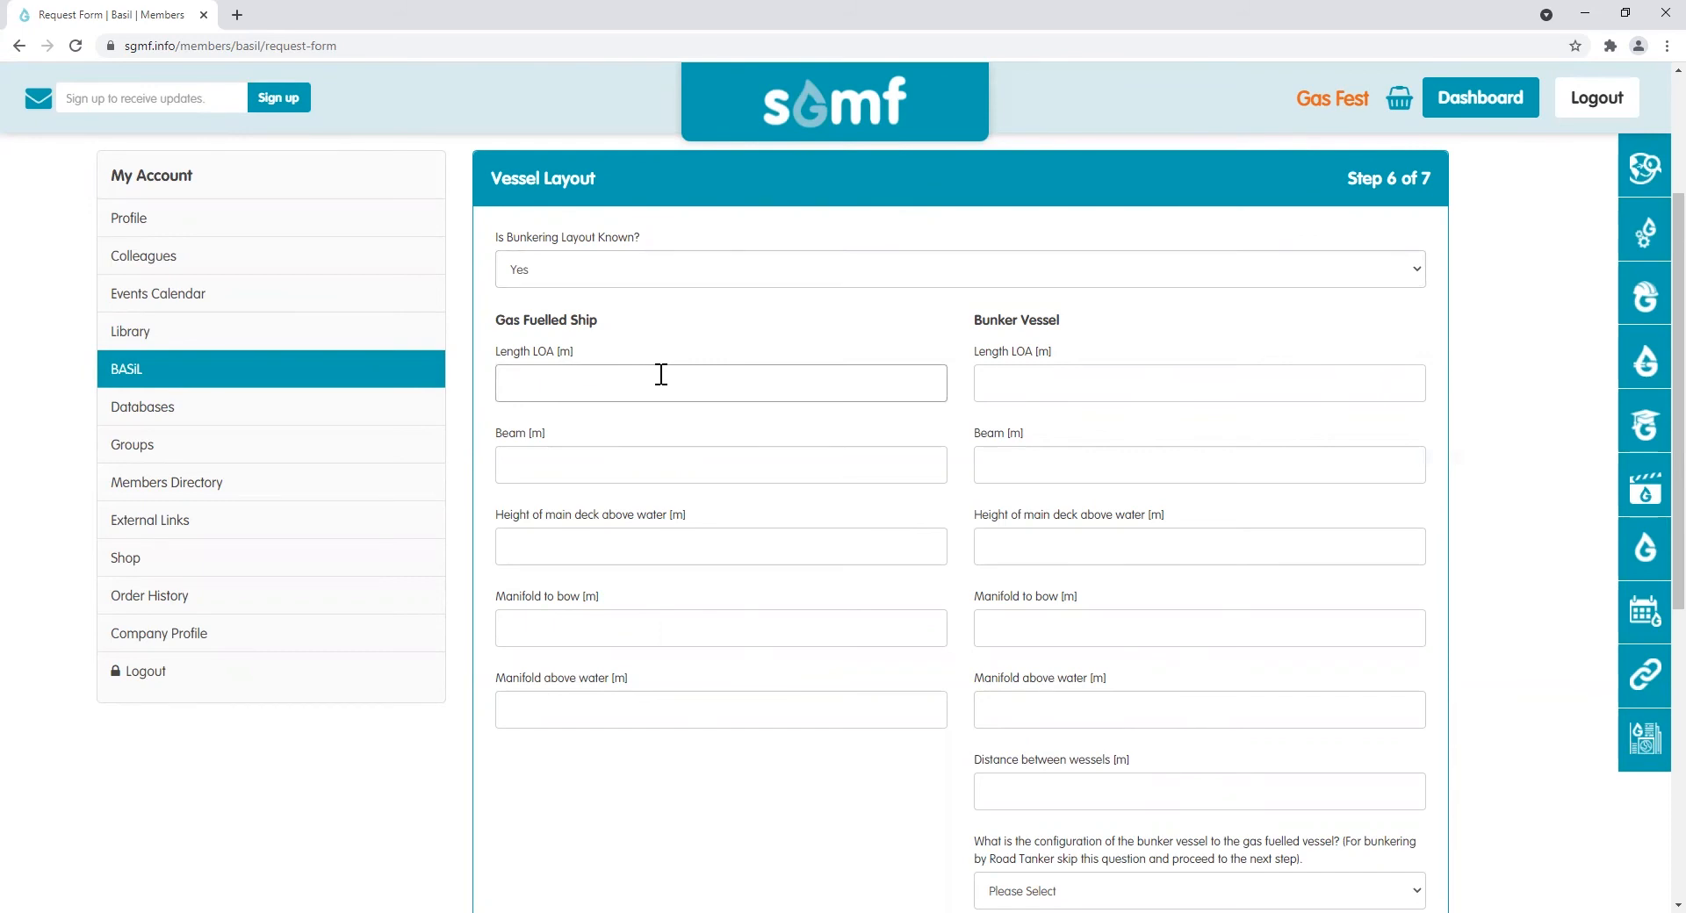
type("225")
left_click(527, 466)
type("30")
Step: Set the gas fuelled ship's main deck height to 15 m, manifold to bow to 175 m and manifold above water to 9 m
left_click(518, 547)
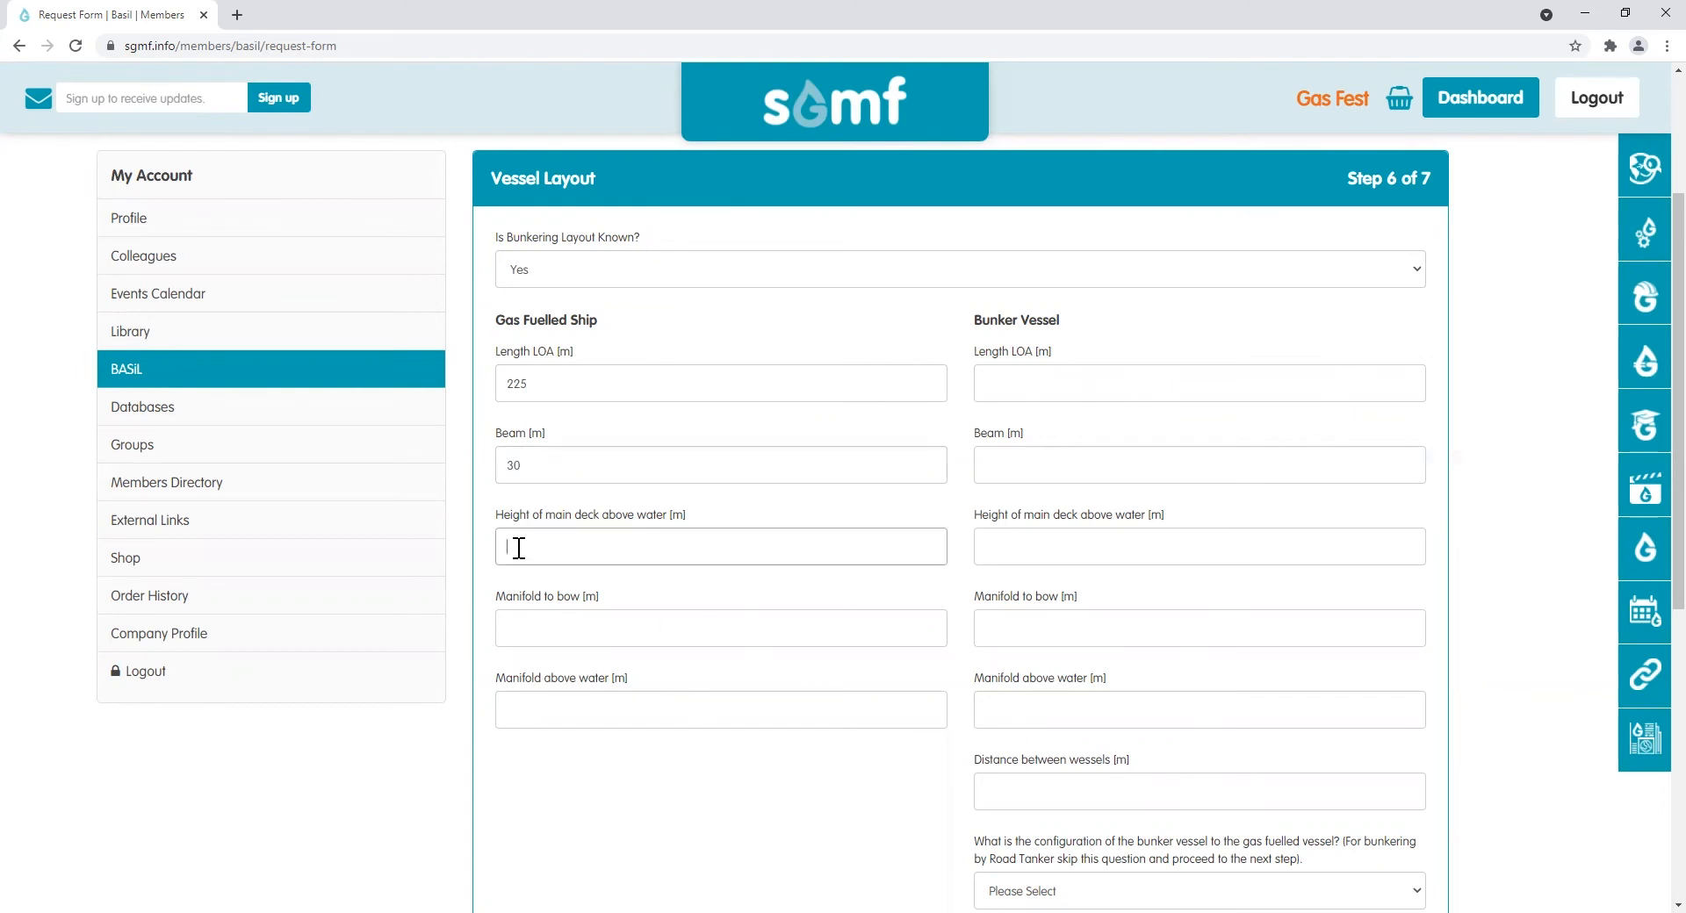
type("15")
left_click(737, 619)
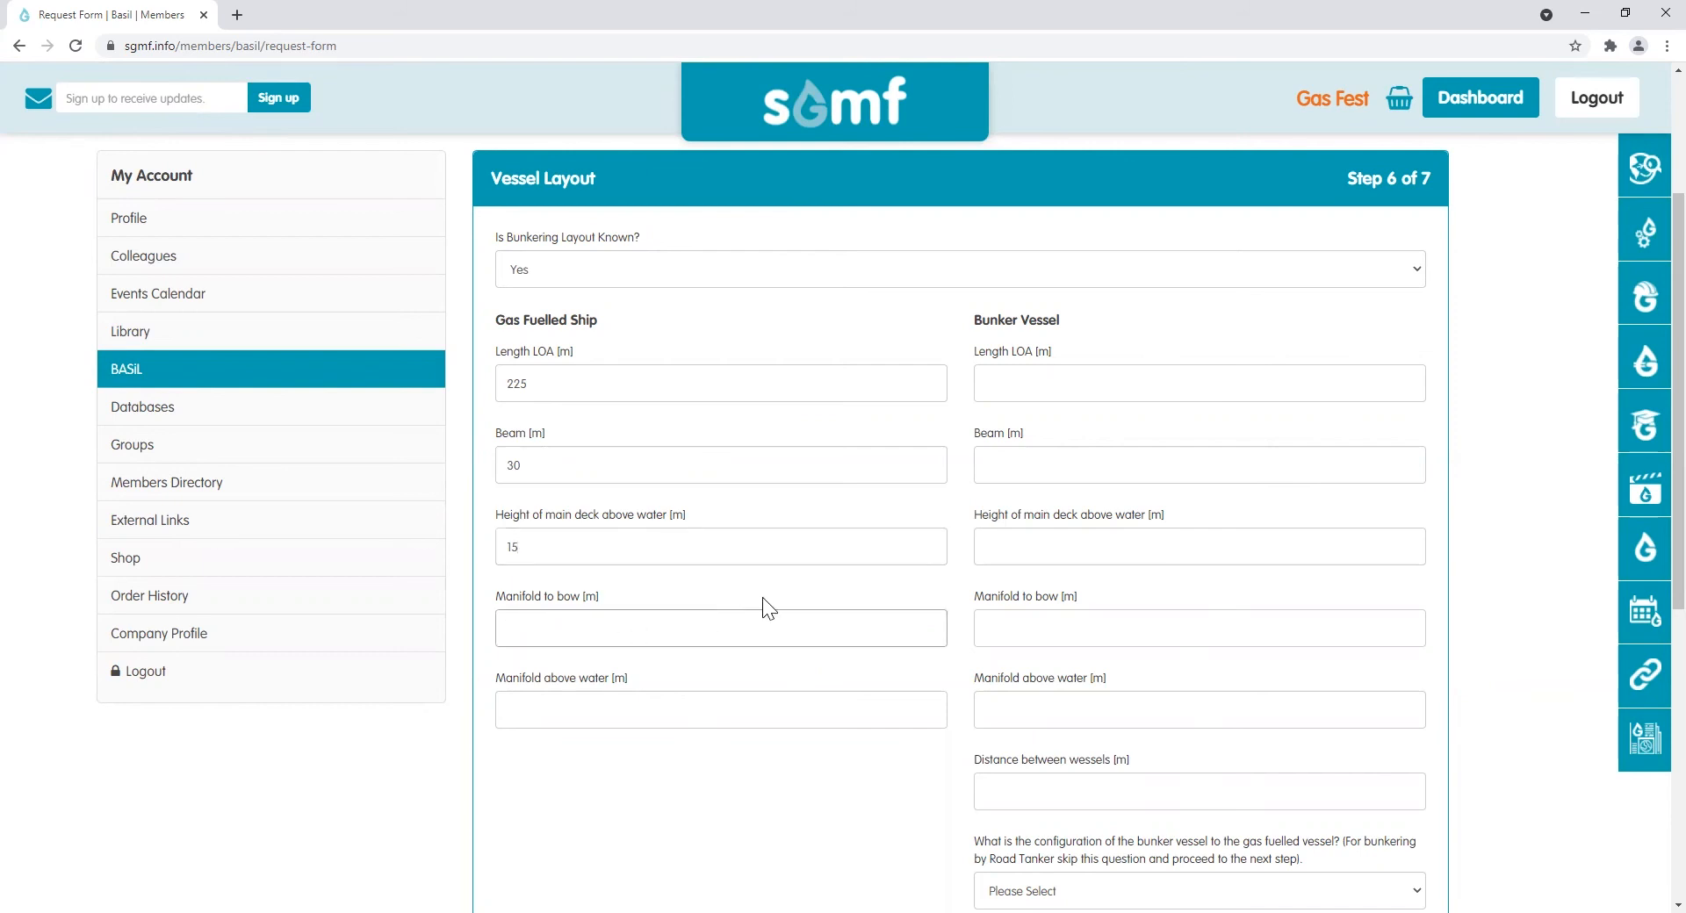
type("175")
left_click(535, 714)
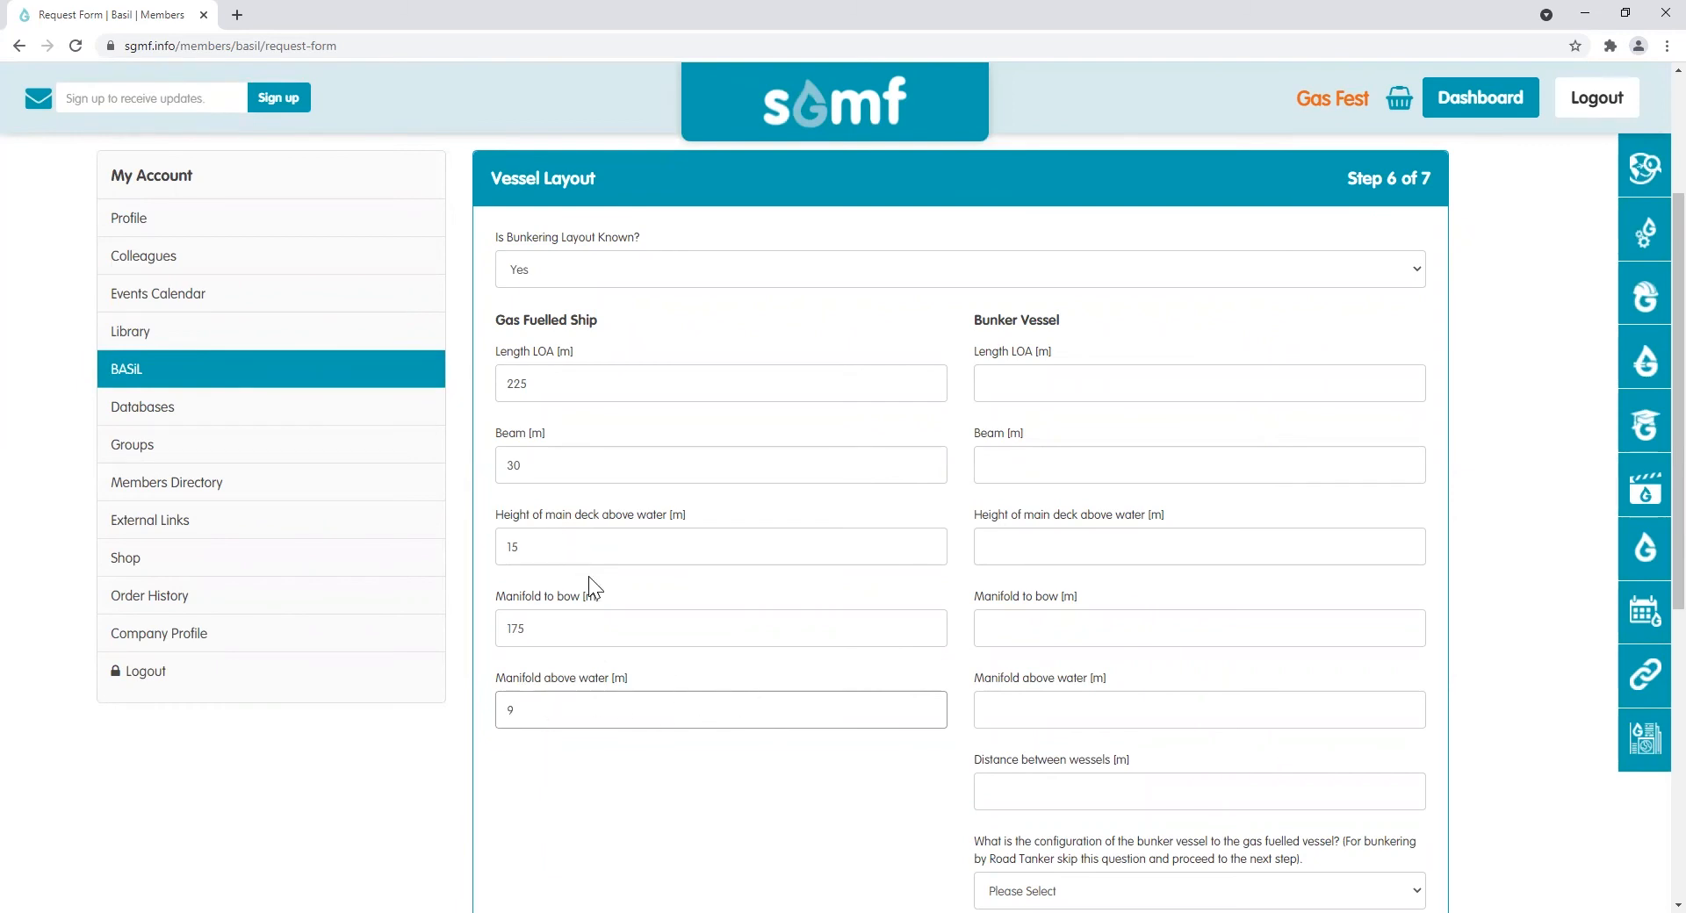
Step: Set the bunker vessel's length to 120 m and its beam to 20 m
left_click(1130, 378)
type("120")
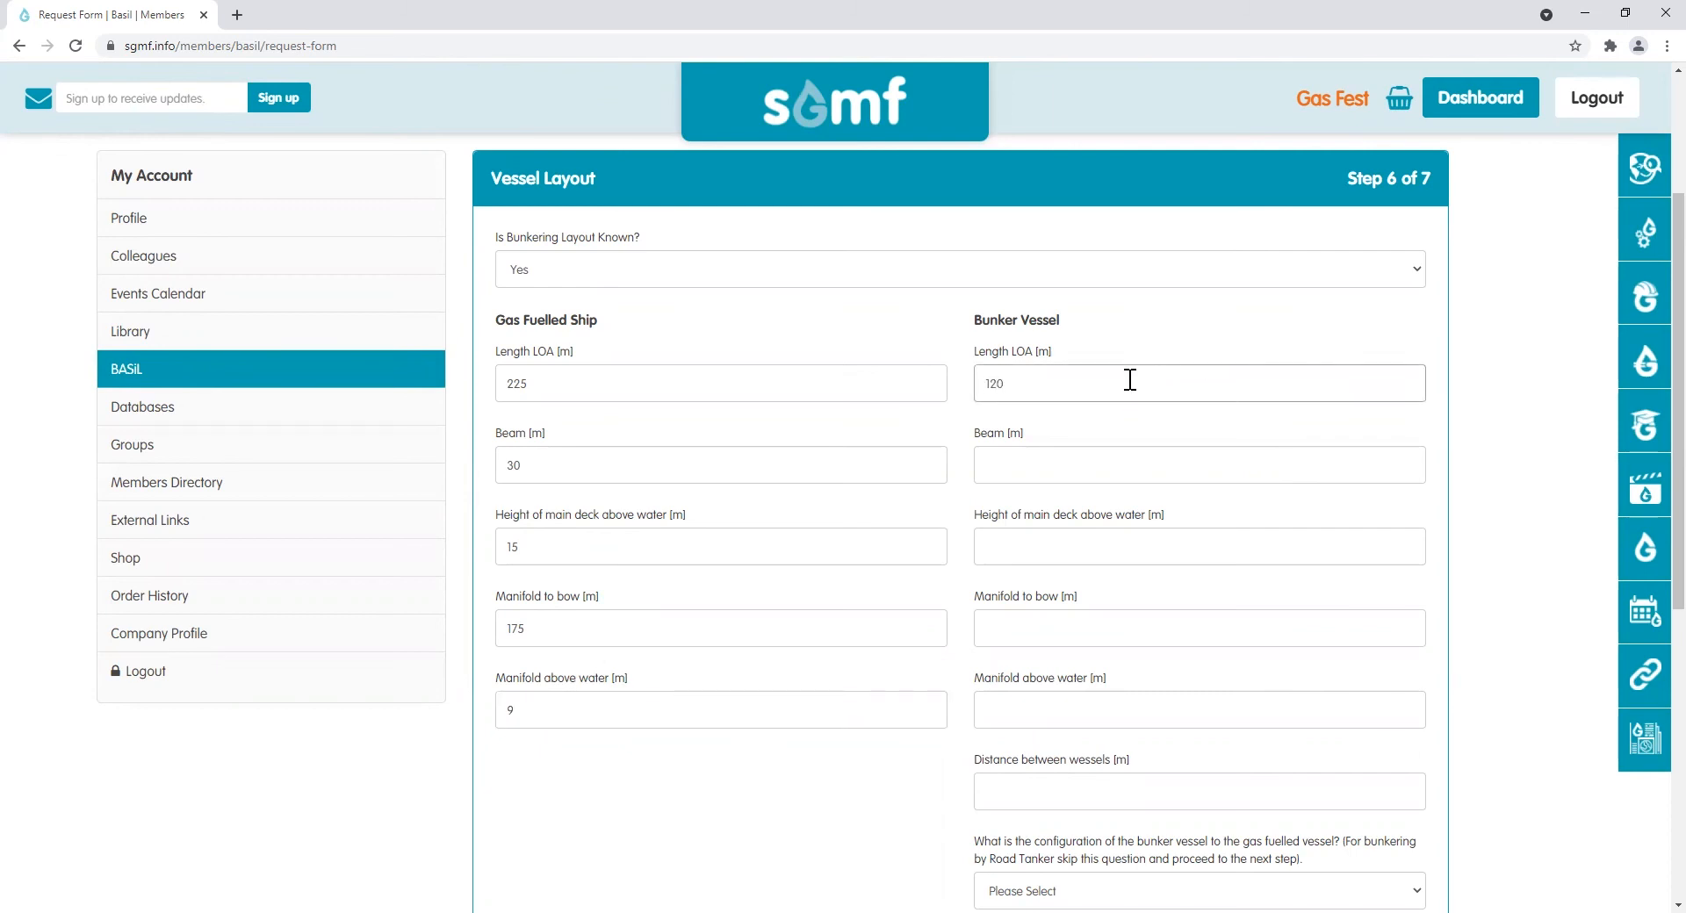
left_click(1013, 464)
type("20")
Step: Set the bunker vessel's main deck height to 5 m, manifold to bow to 60 m and manifold above water to 7 m
left_click(1007, 543)
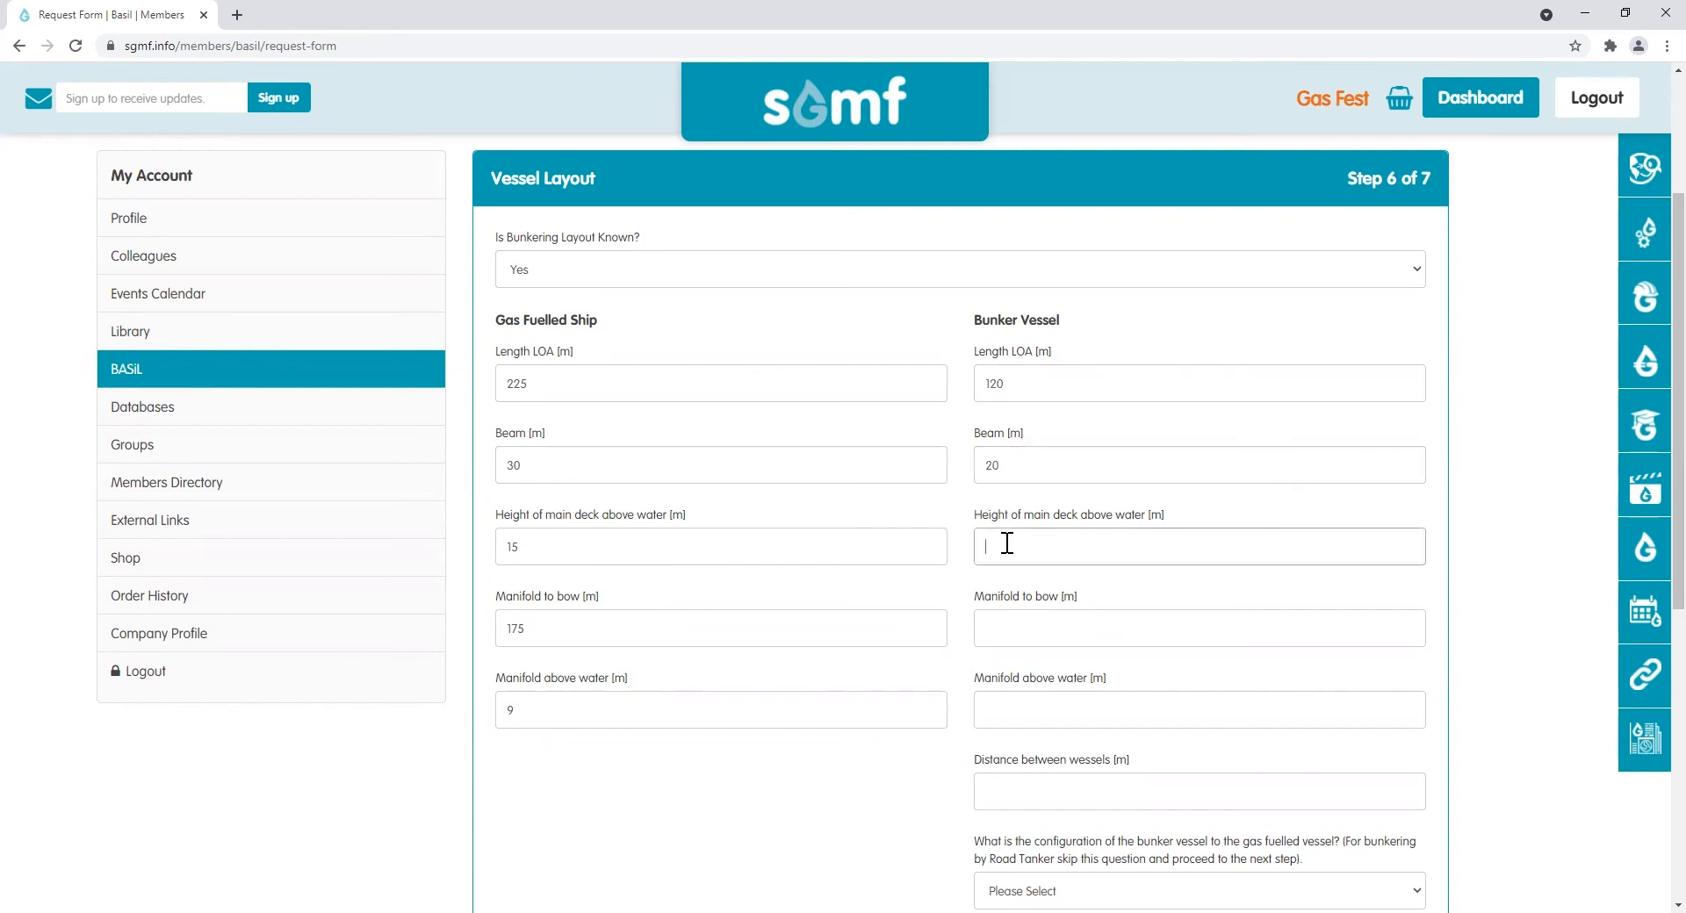
type("5")
left_click(1014, 619)
type("60")
left_click(999, 708)
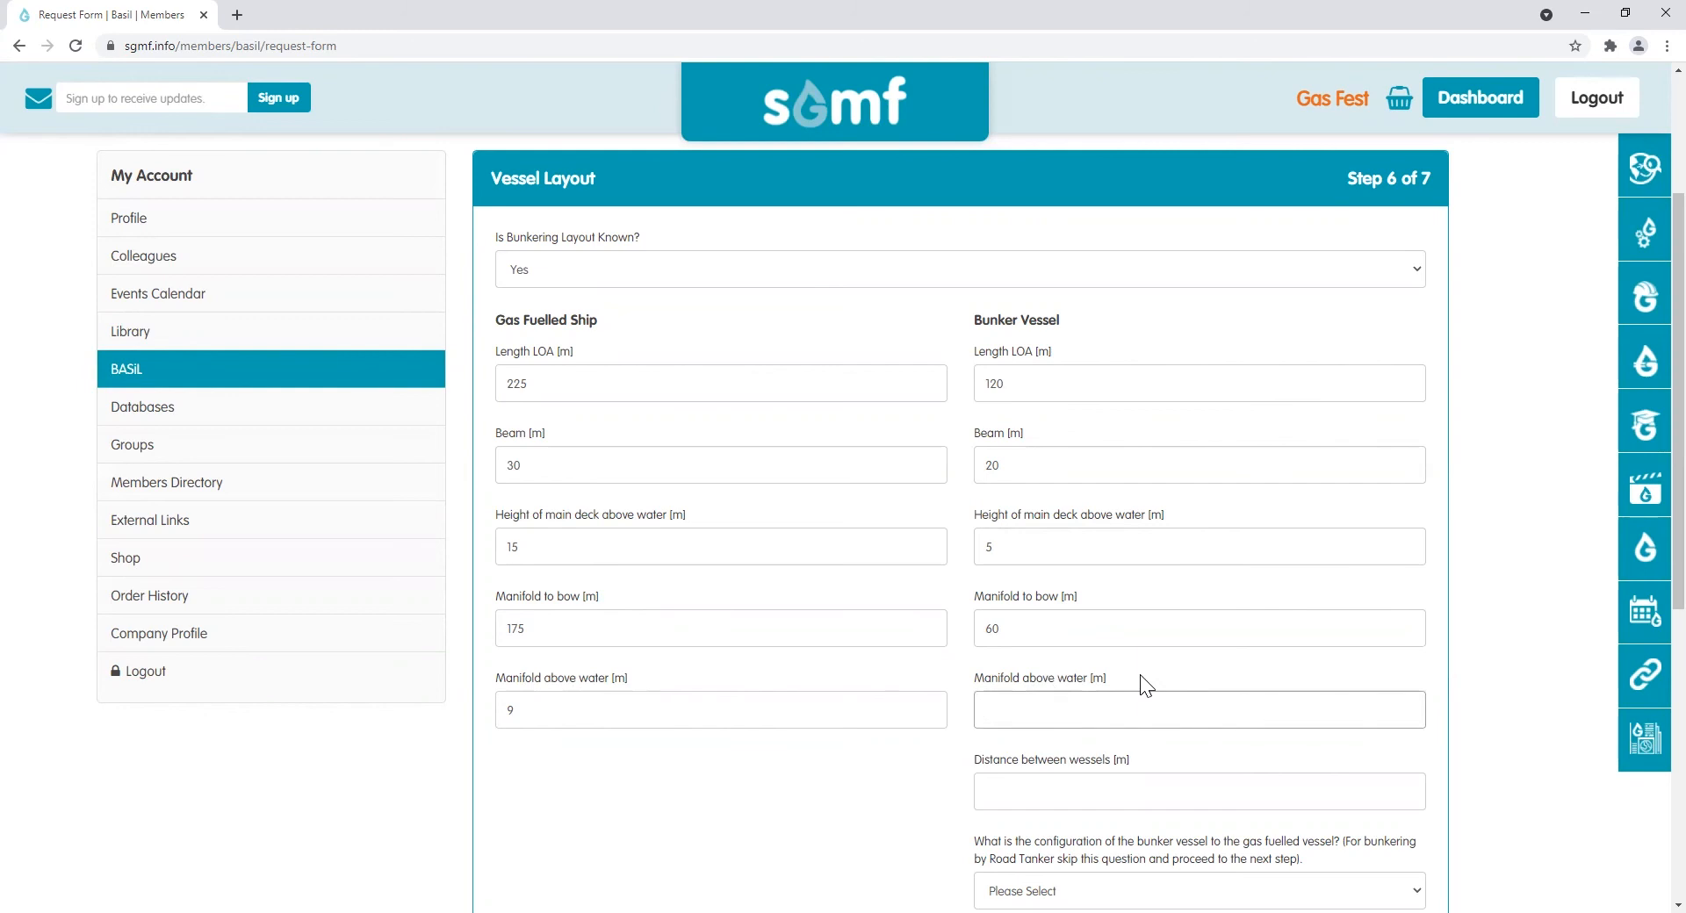
type("7")
Step: Set the distance between vessels to 2 m and the vessel configuration to Bow to bow, and continue to the order review
left_click(1129, 796)
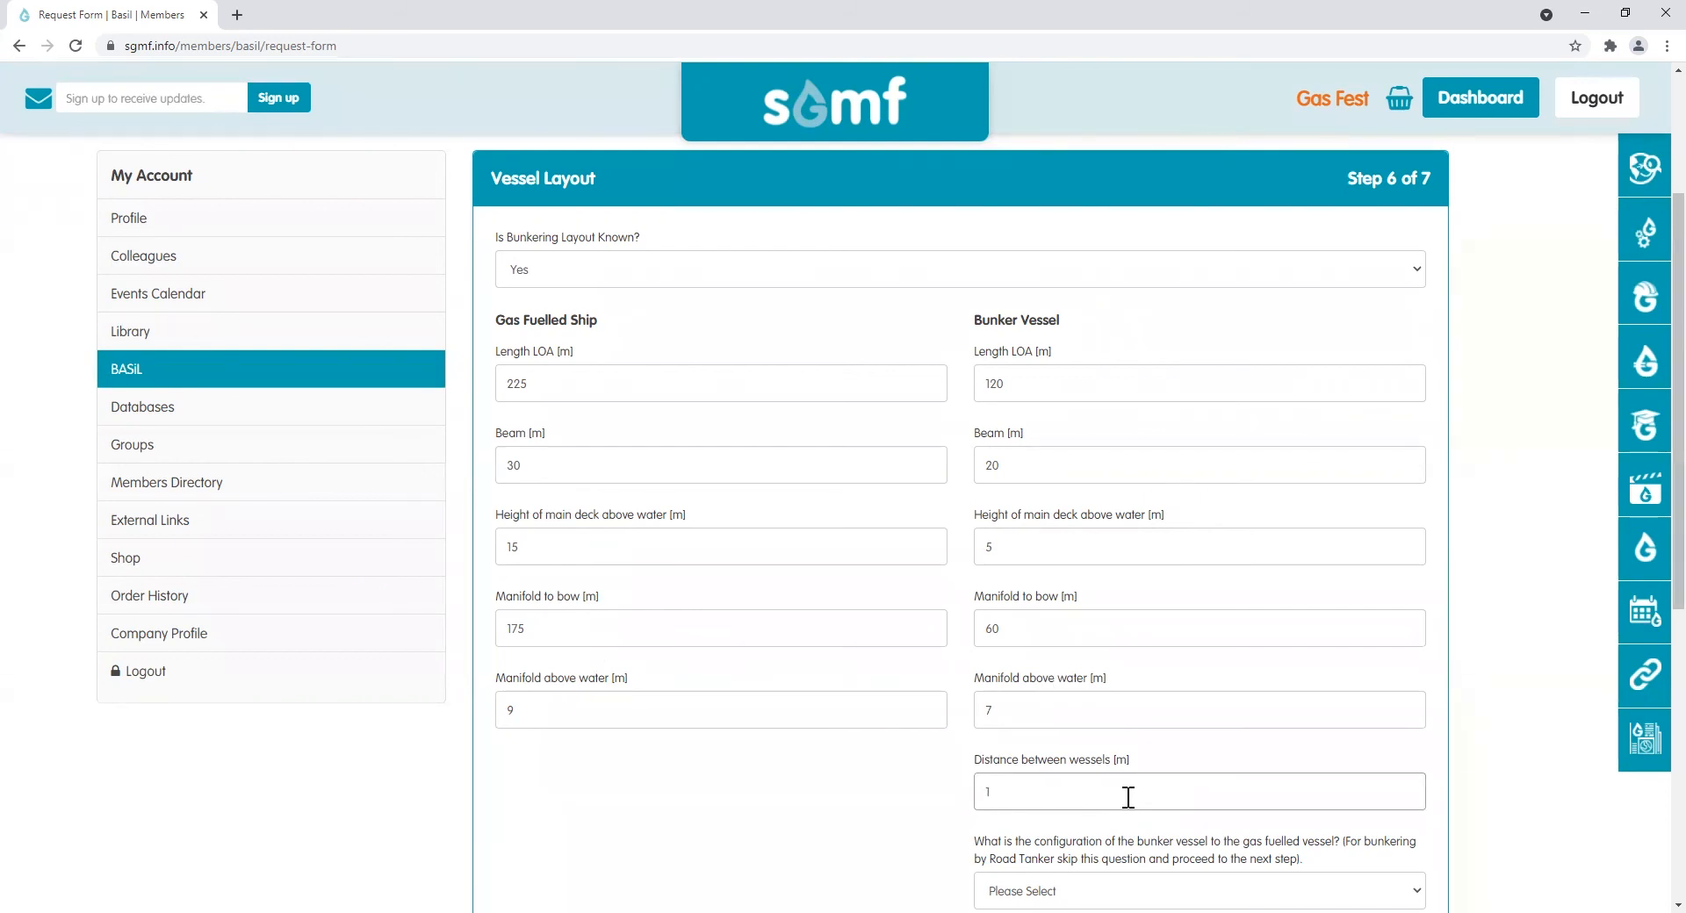
type("2")
scroll(1141, 781, "down", 1)
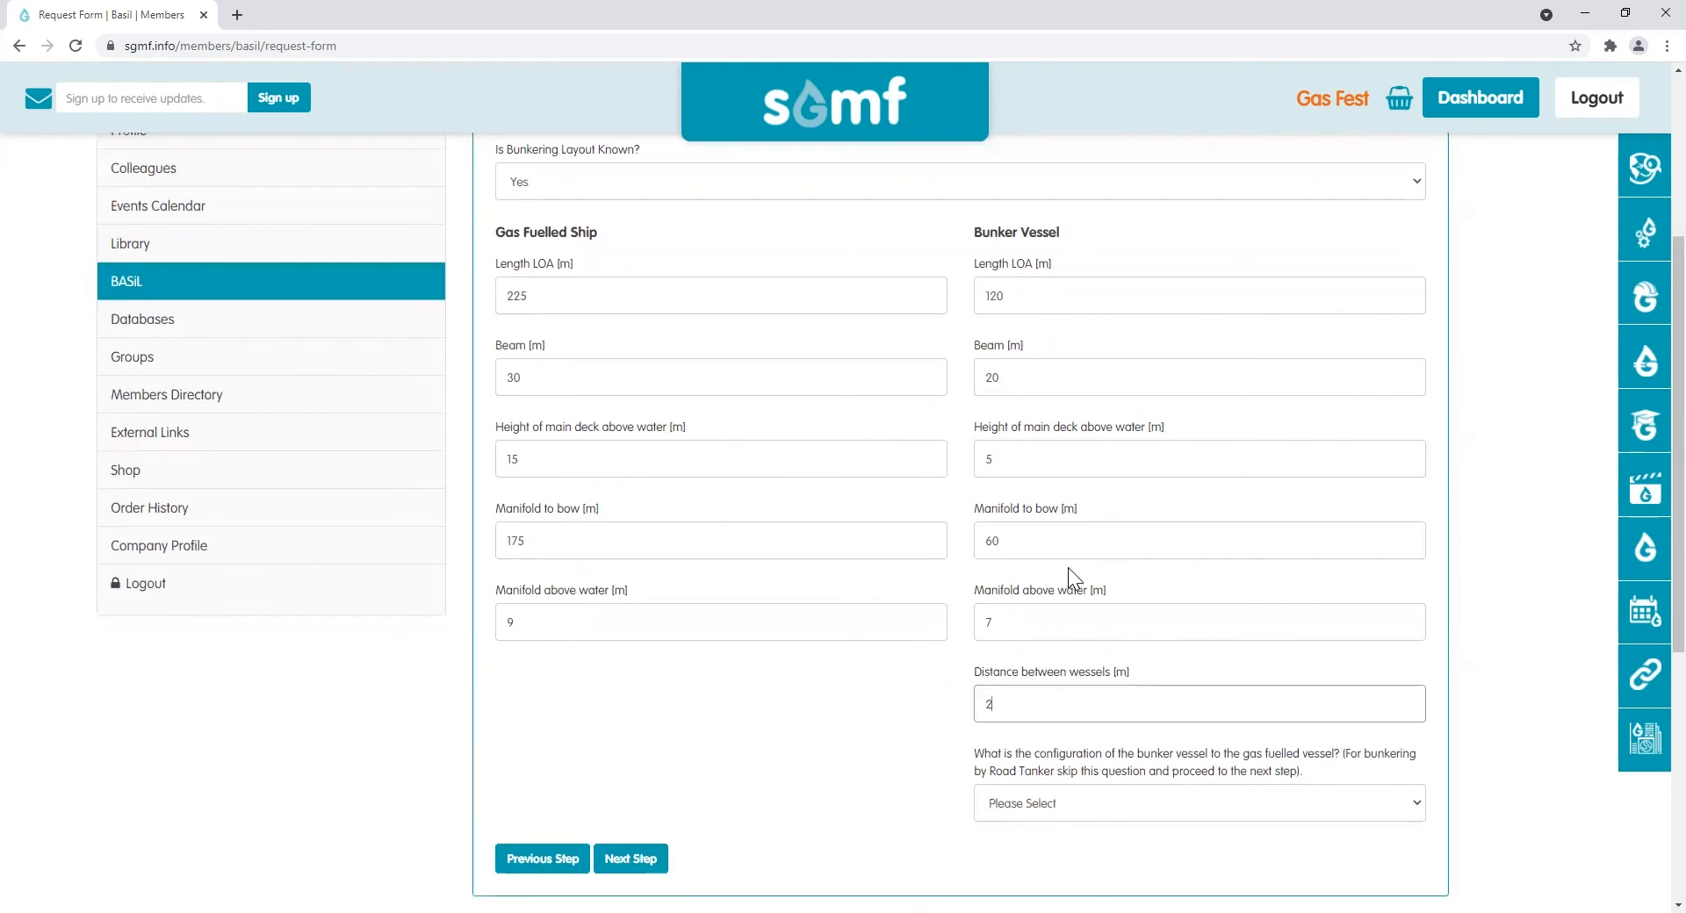
left_click(1416, 801)
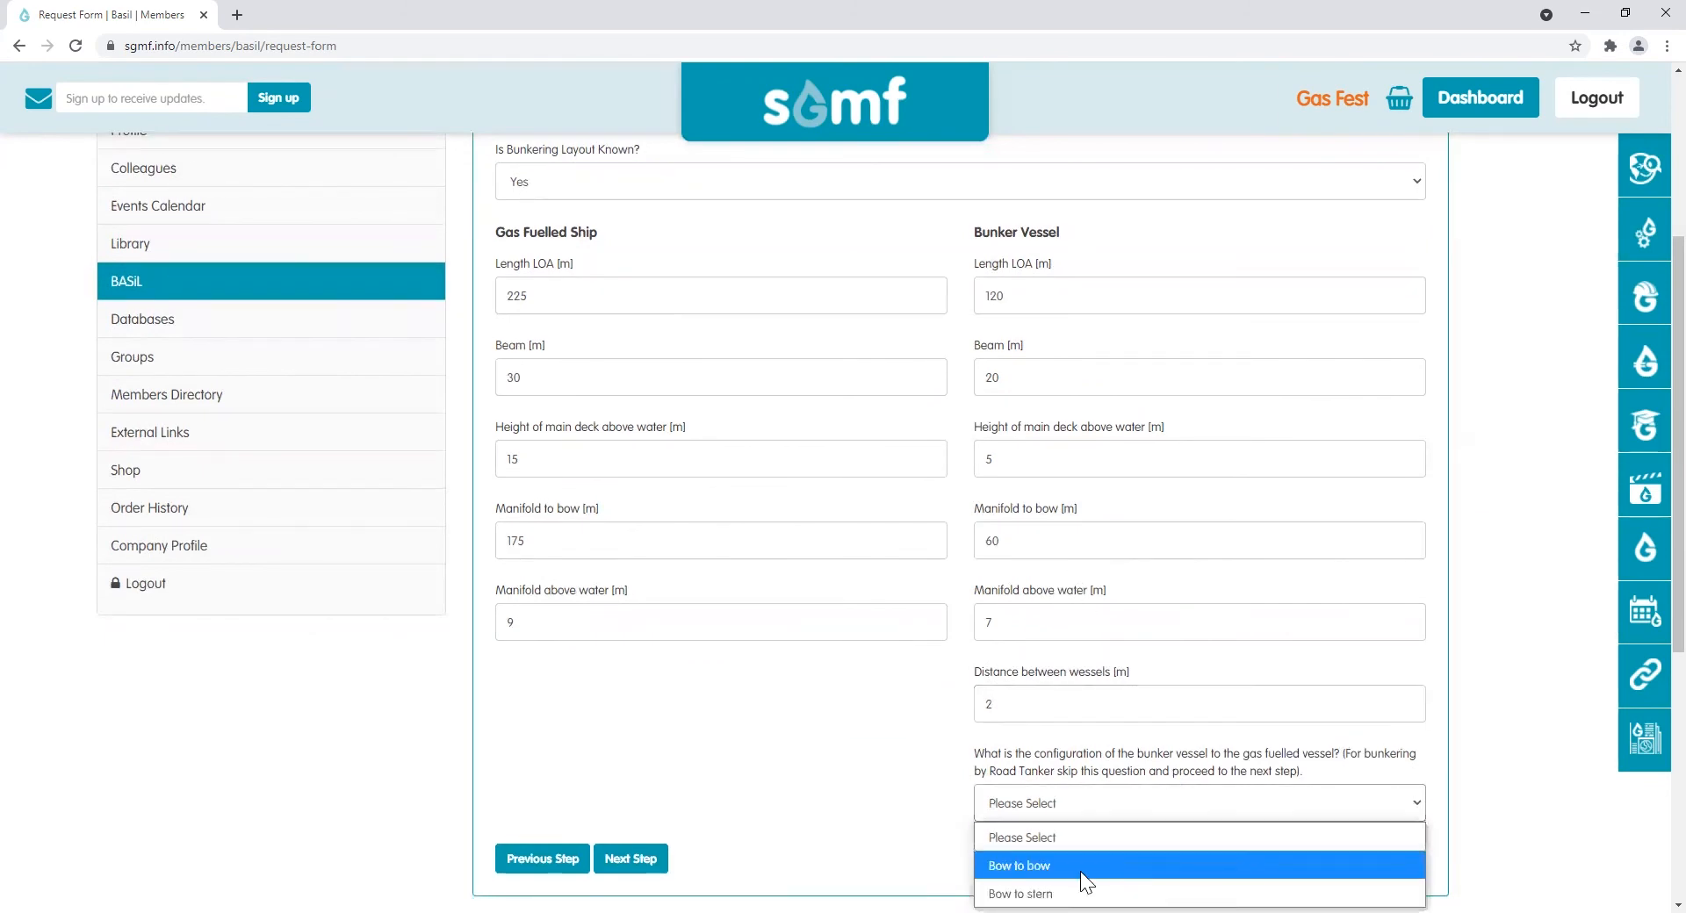
left_click(1035, 864)
scroll(826, 839, "up", 1)
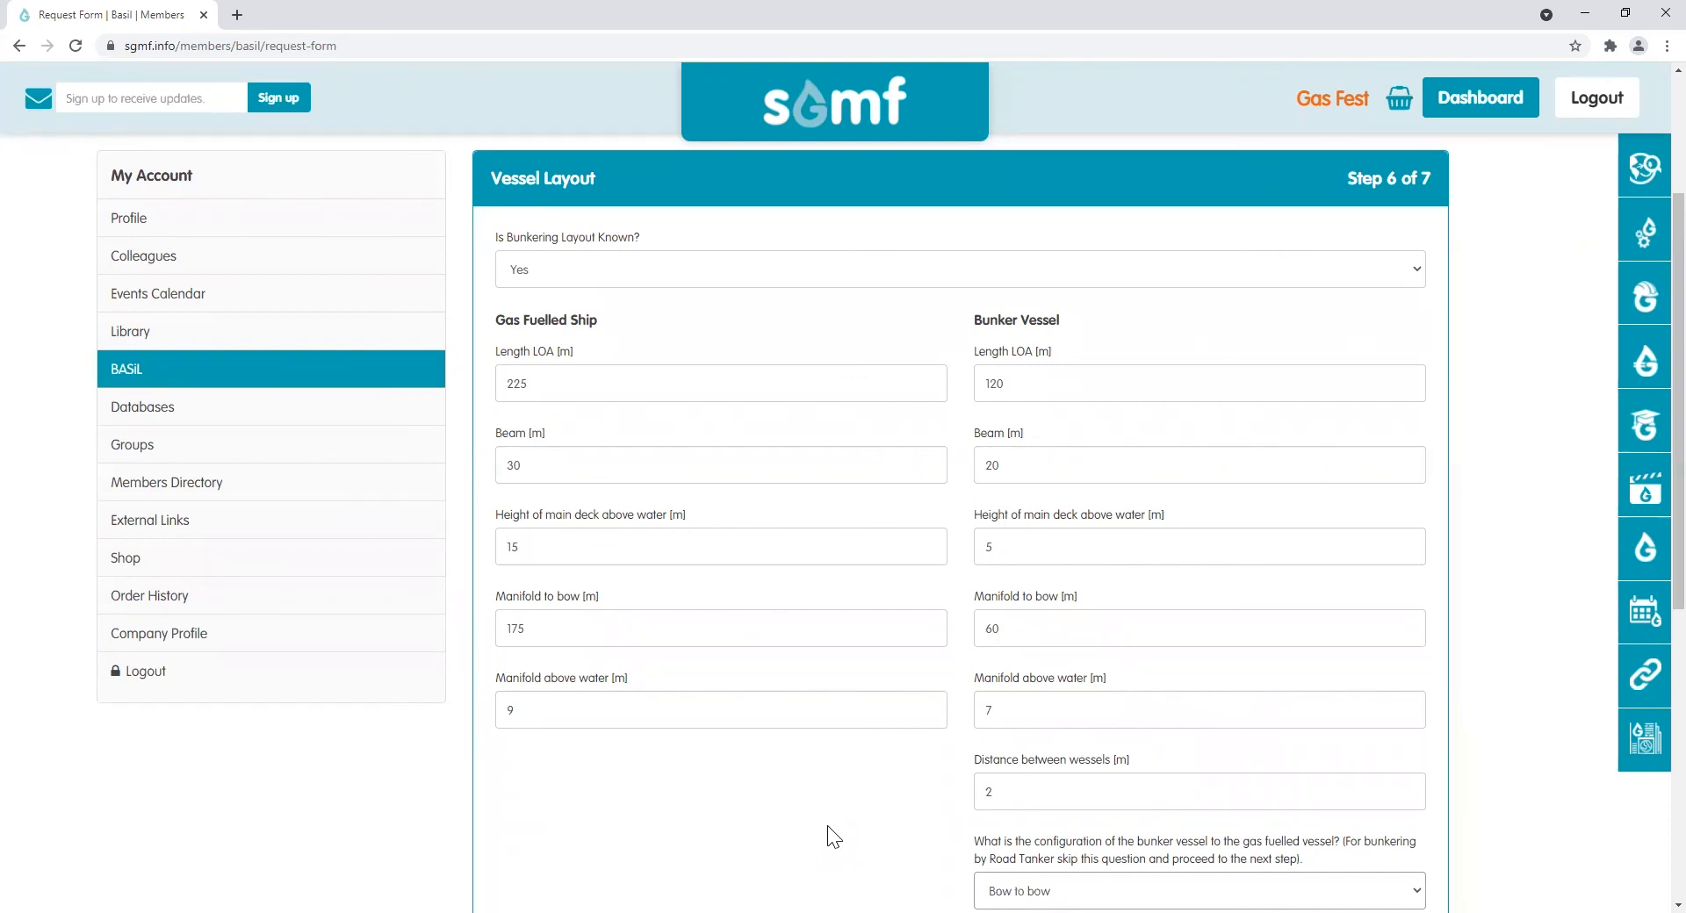
scroll(834, 837, "down", 2)
left_click(649, 784)
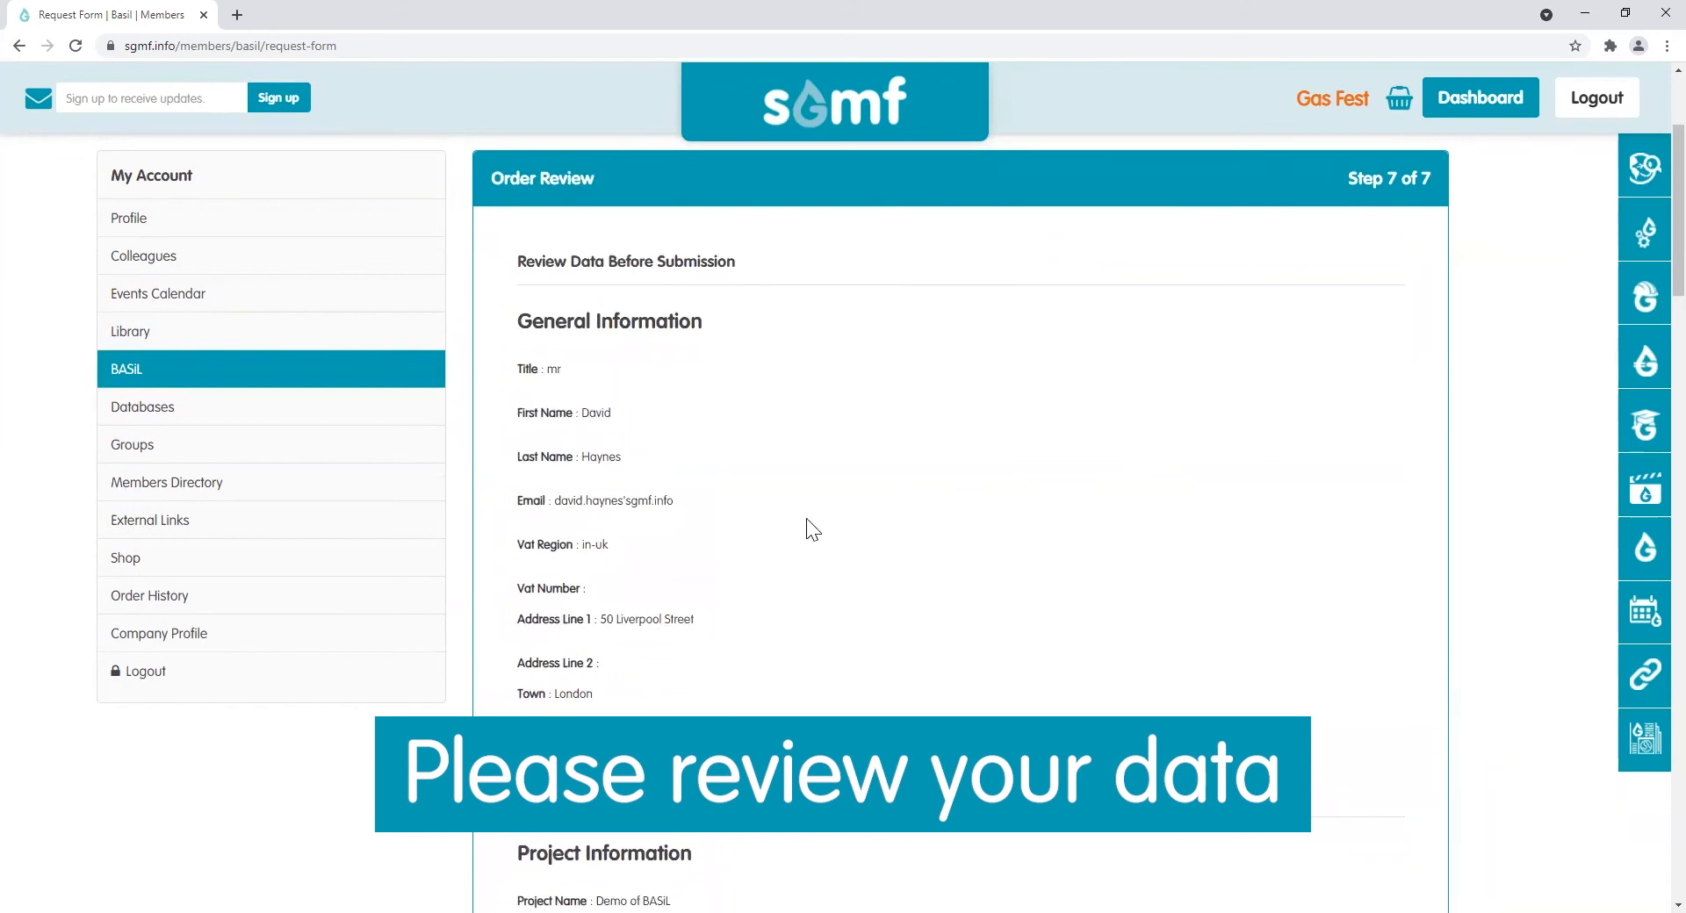
Step: Review the entered data through to the end of the order review and submit the request
scroll(813, 529, "down", 15)
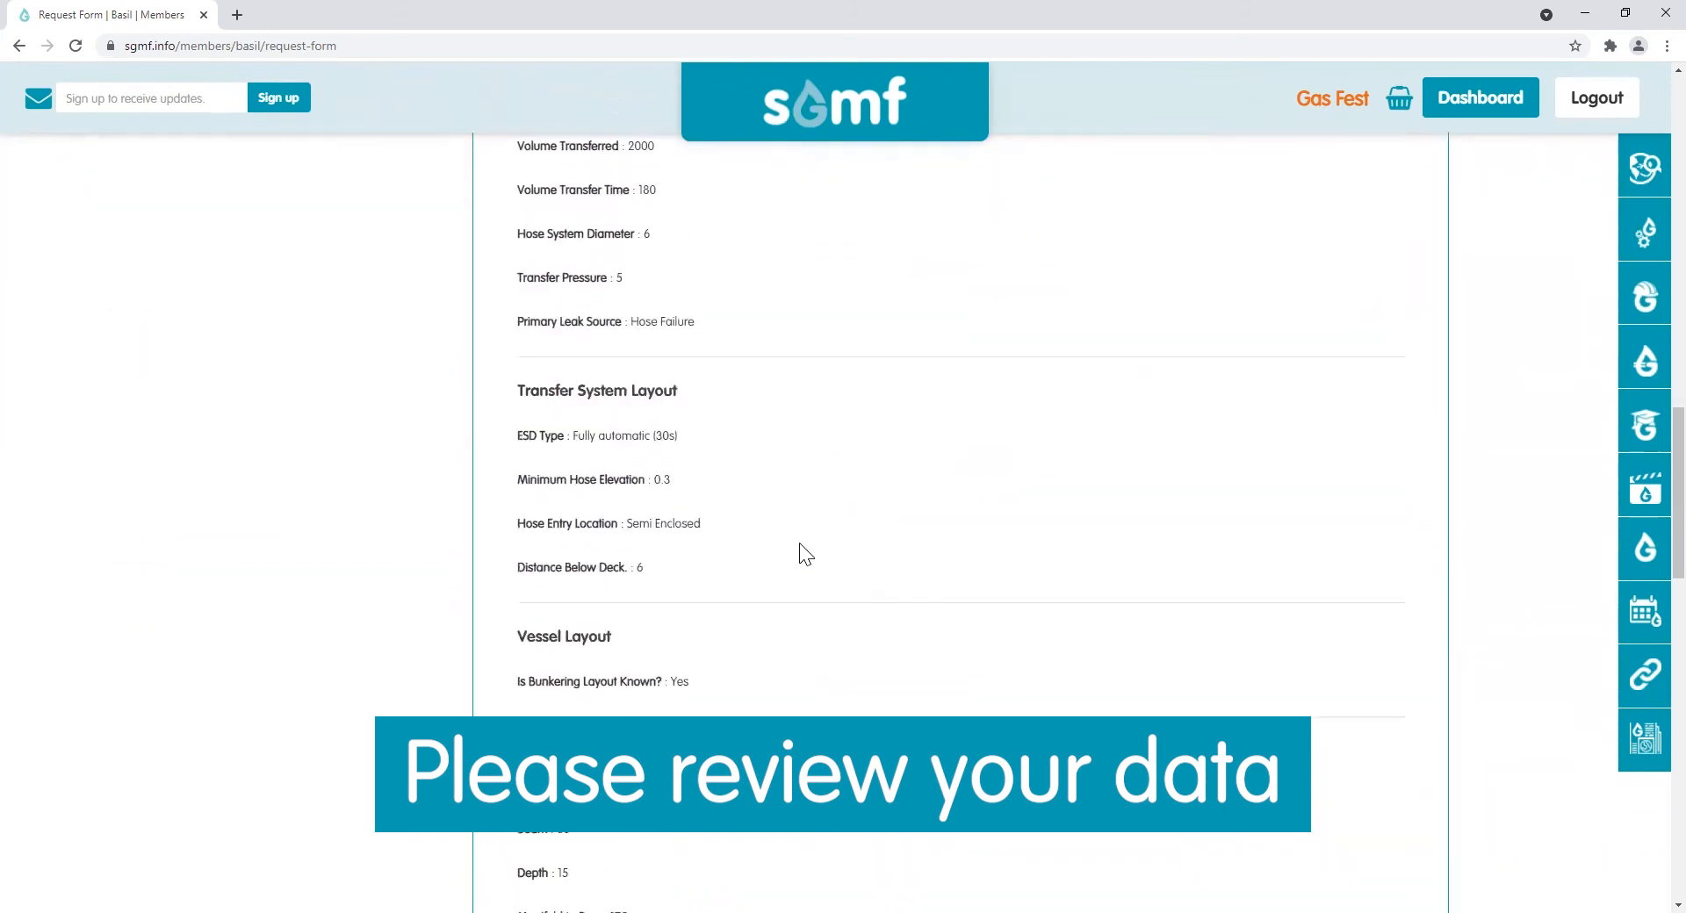
scroll(799, 543, "down", 10)
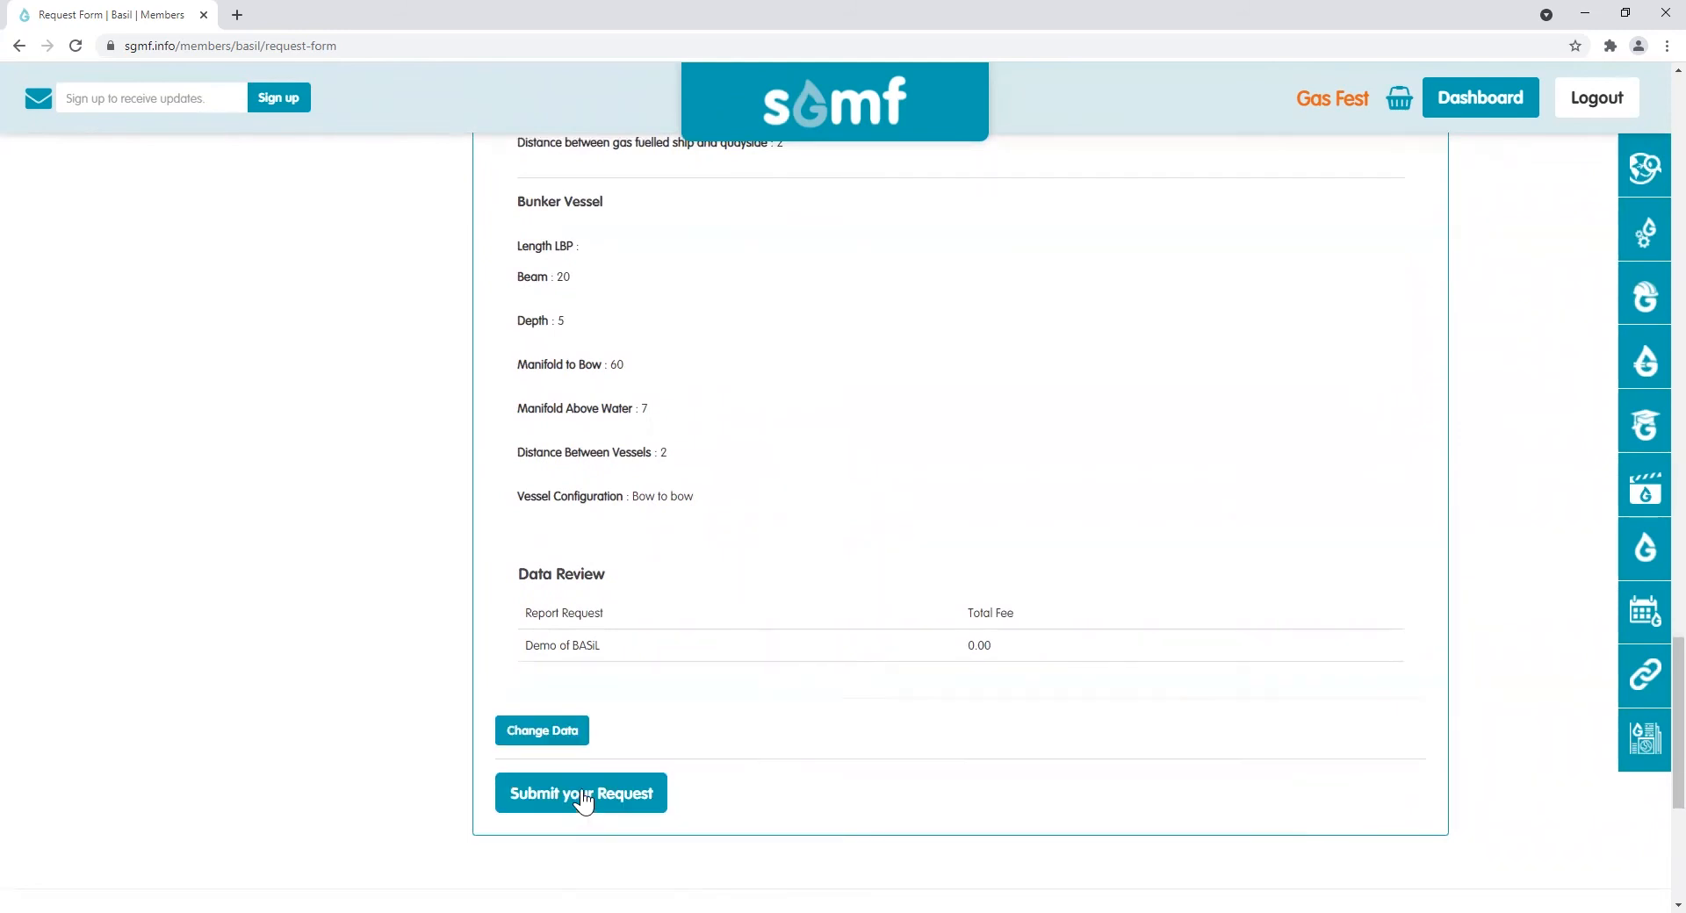
left_click(583, 799)
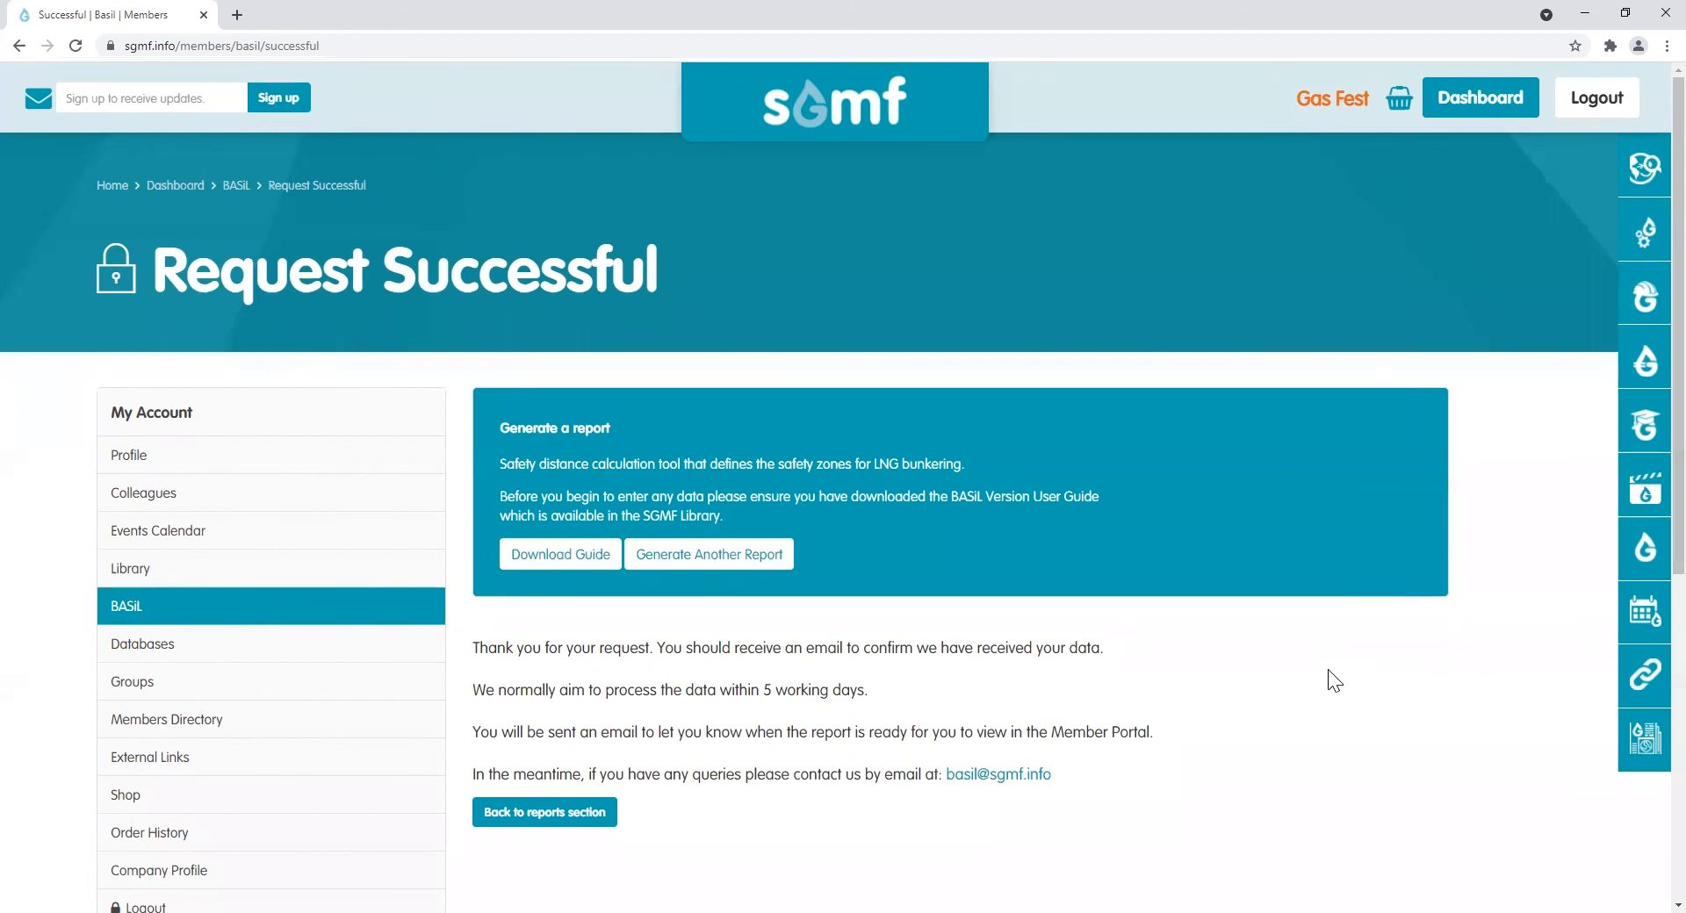
Step: Return to the reports section and download the Demo of BASiL report to read its pages
left_click(549, 814)
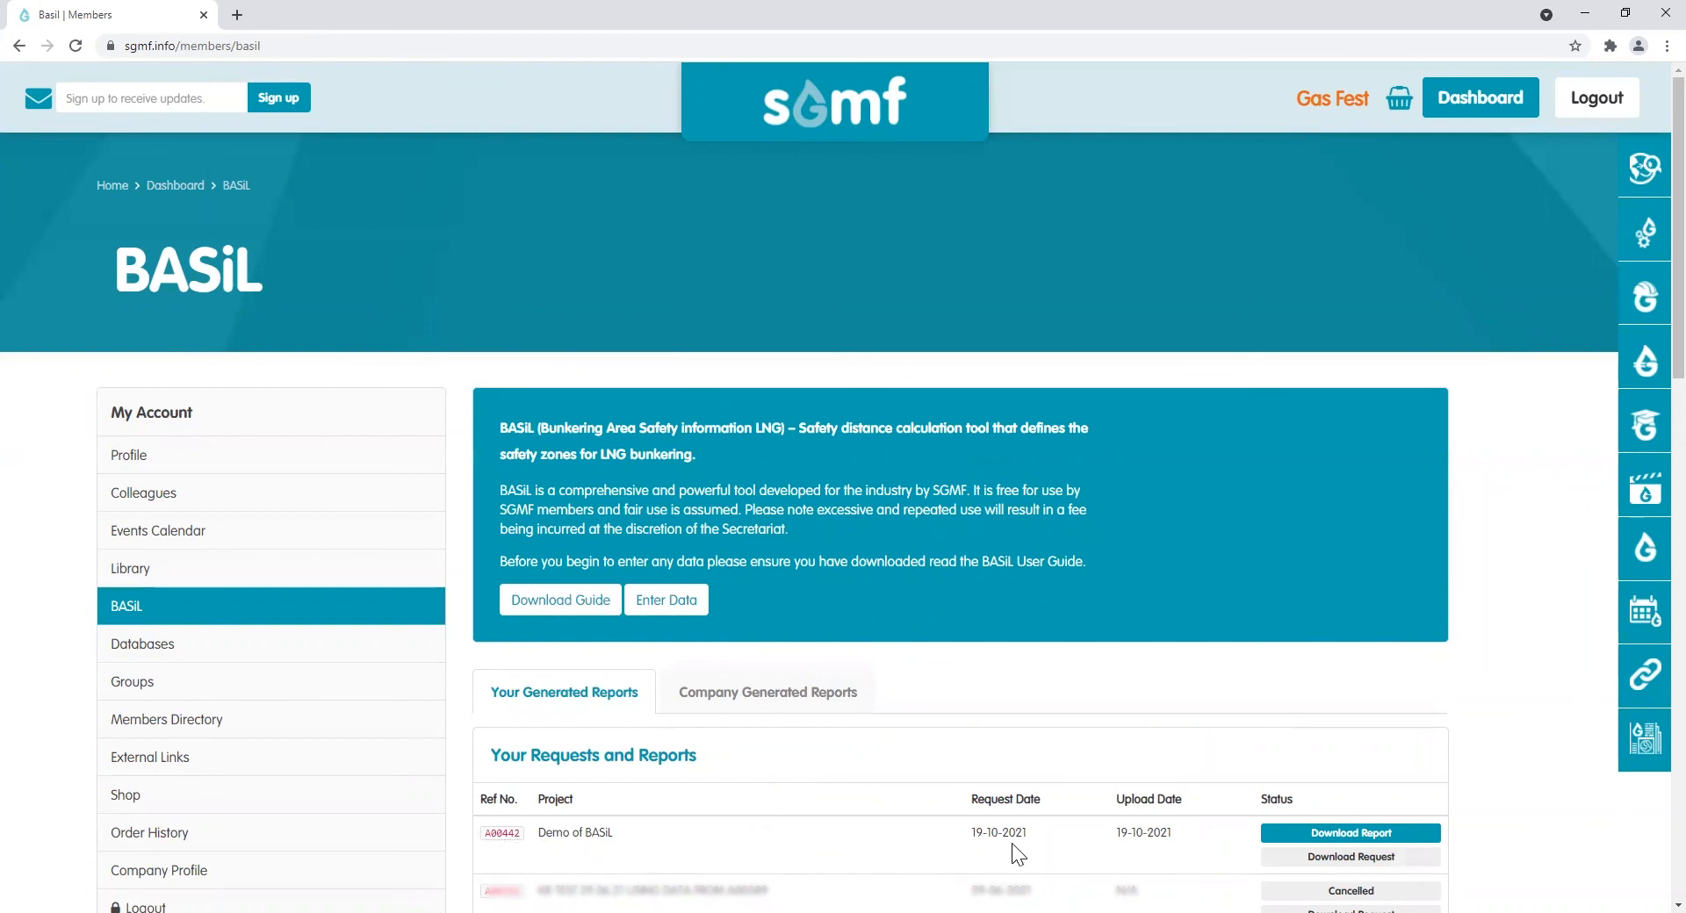
left_click(1390, 841)
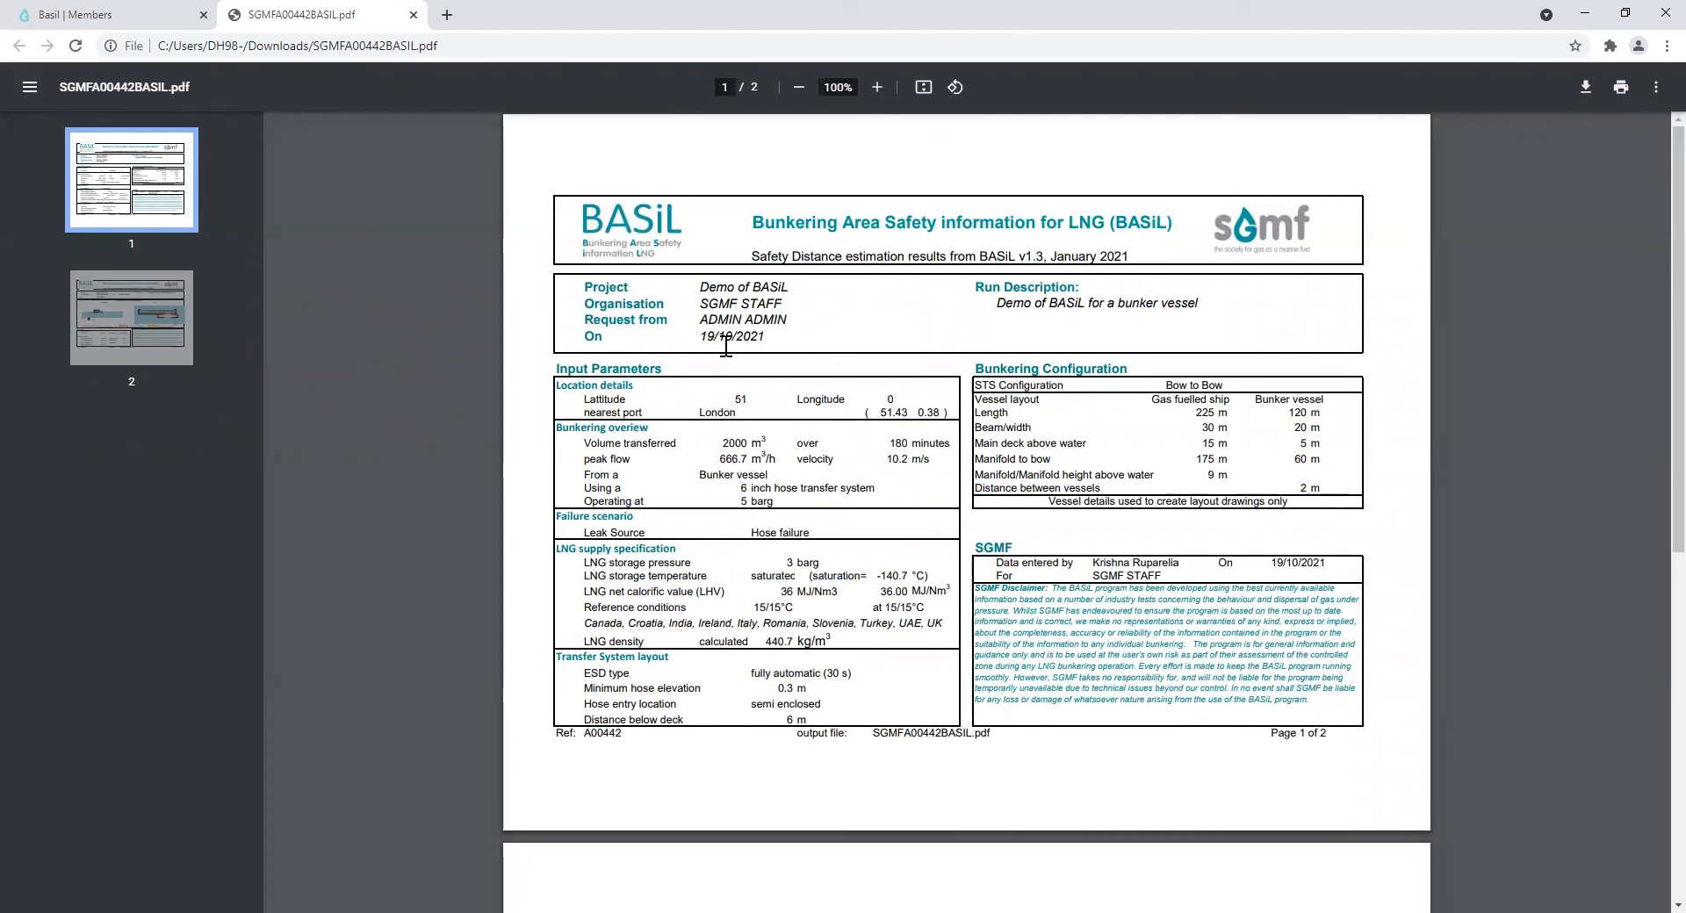
scroll(1019, 751, "down", 8)
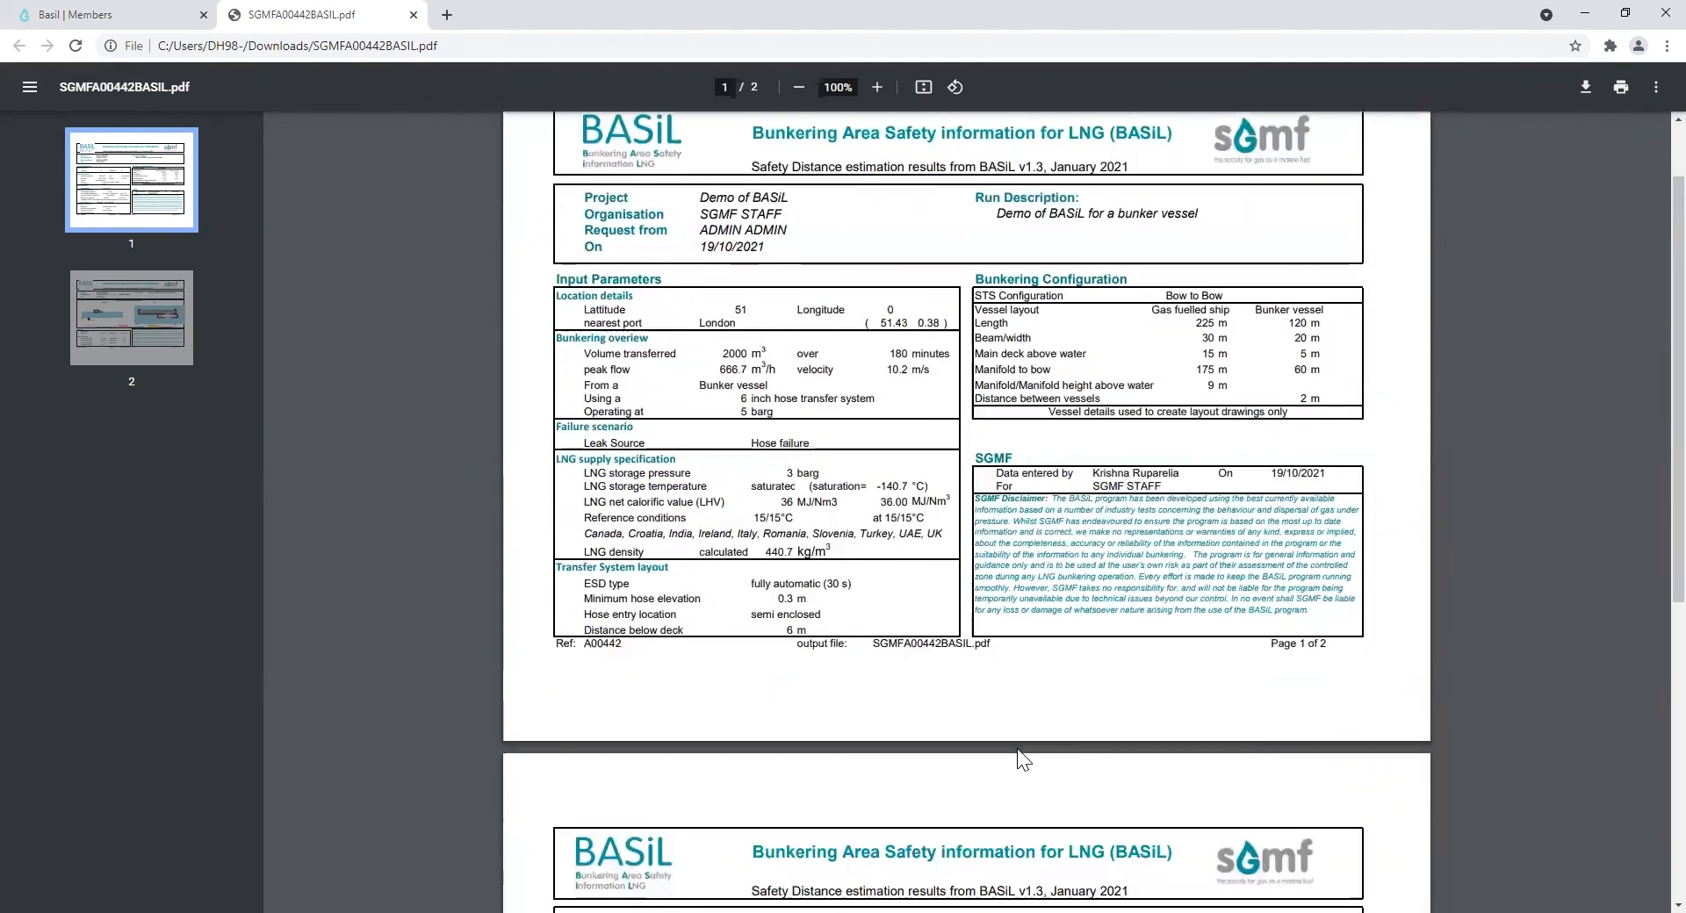